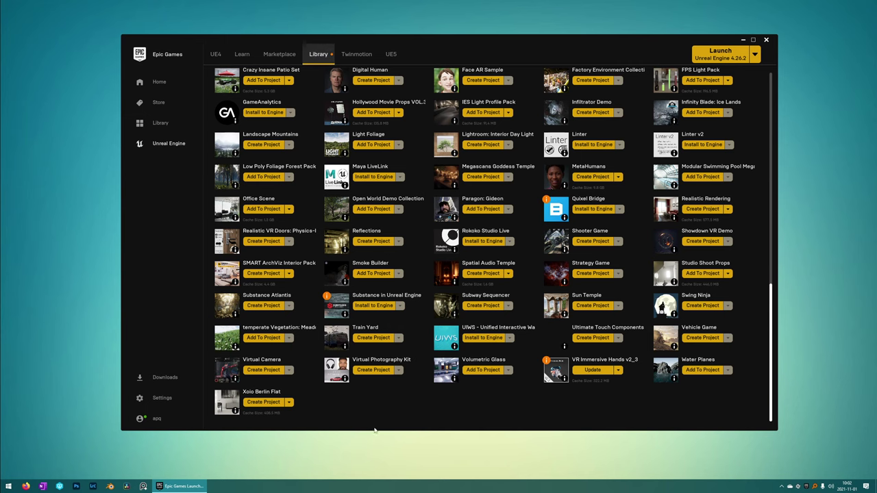
- Create a project named VirtualPhotographyKit from the Virtual Photography Kit vault item and open it
click(387, 372)
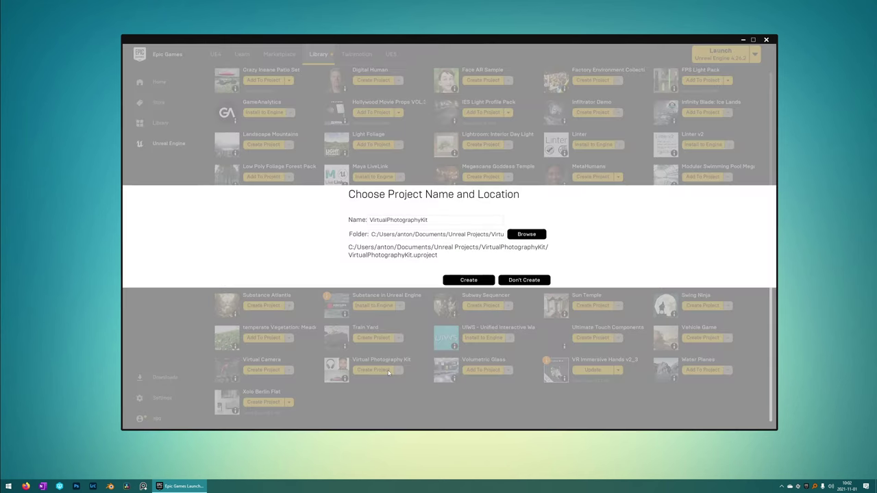
click(471, 282)
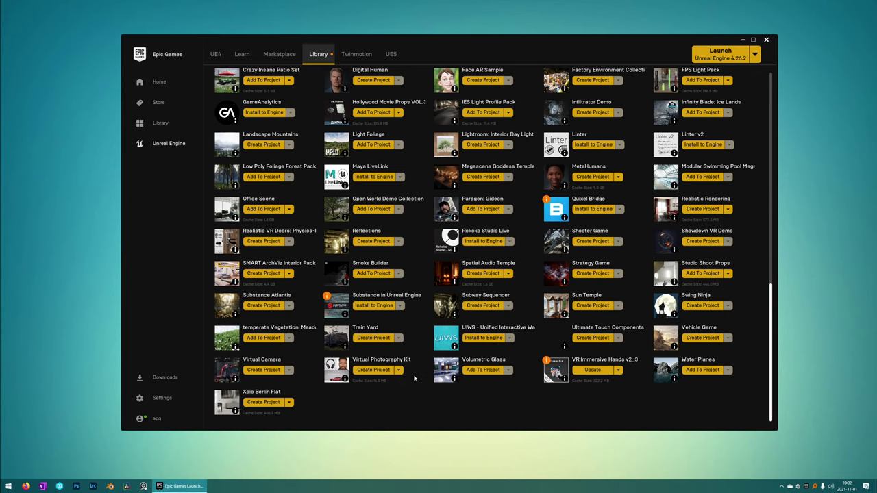
scroll(462, 370, up, 5)
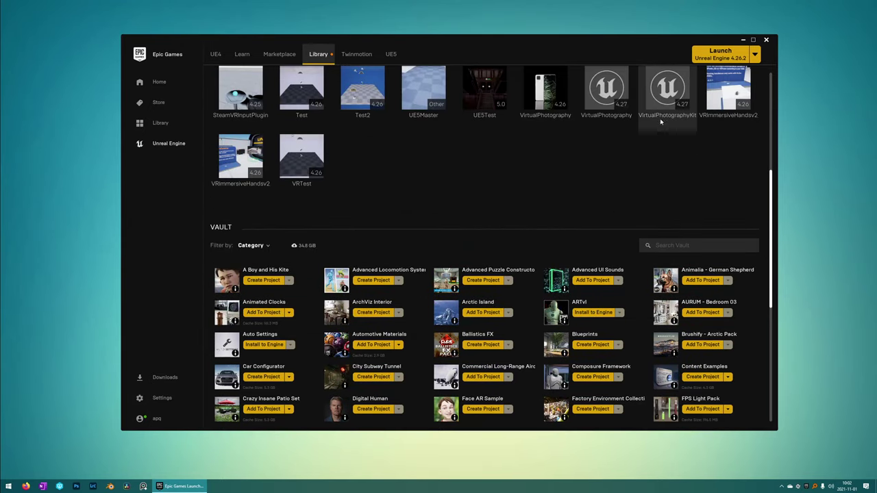
double_click(667, 98)
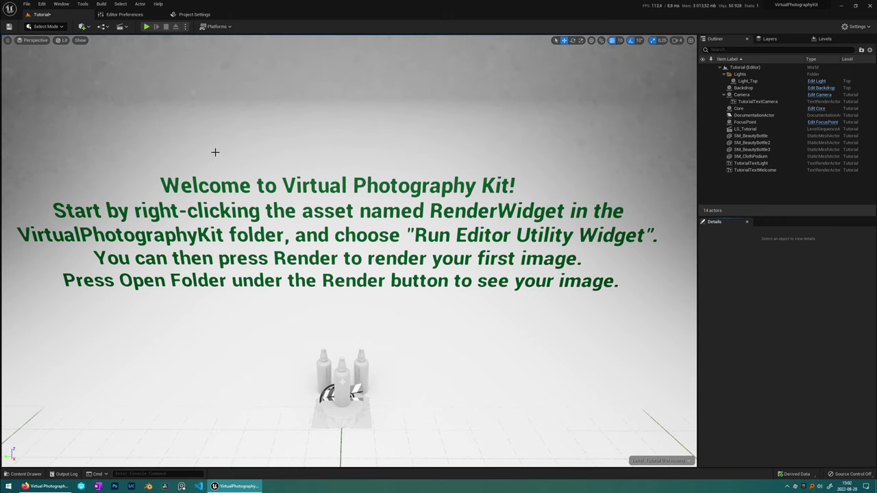
- Switch the view to a Cinematic Viewport and pilot the Camera actor
click(34, 39)
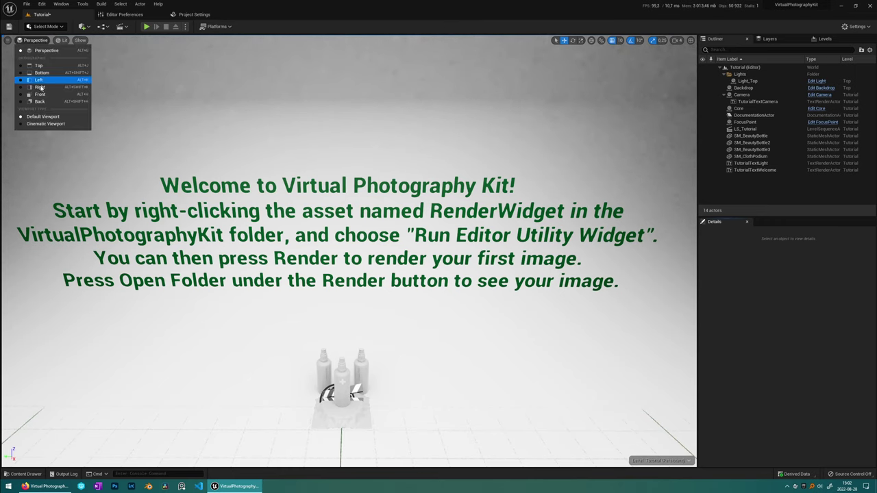
click(71, 124)
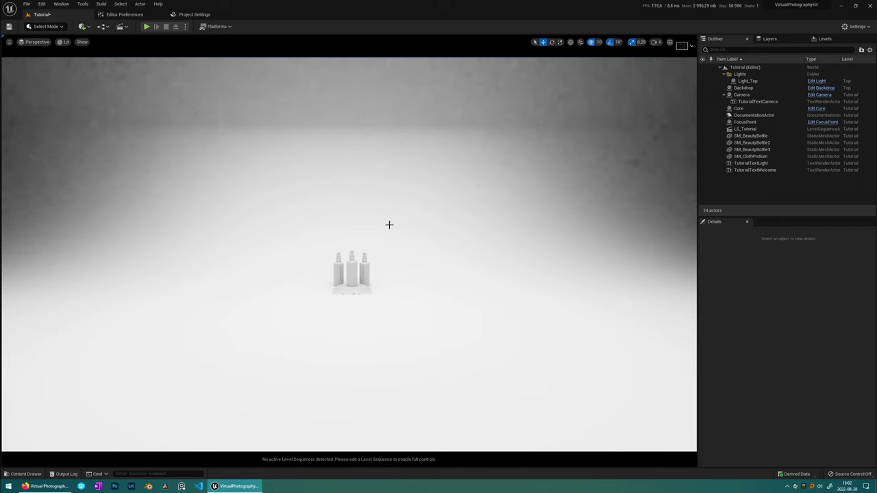
click(741, 94)
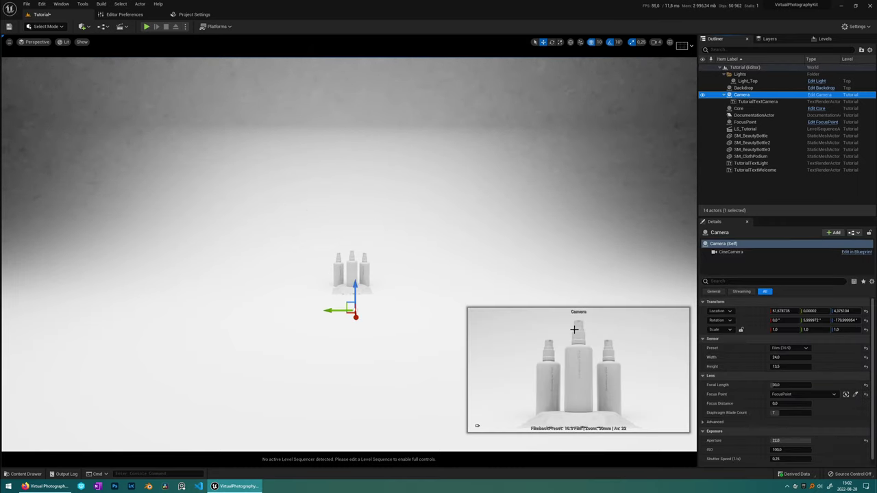
key(ctrl+shift+p)
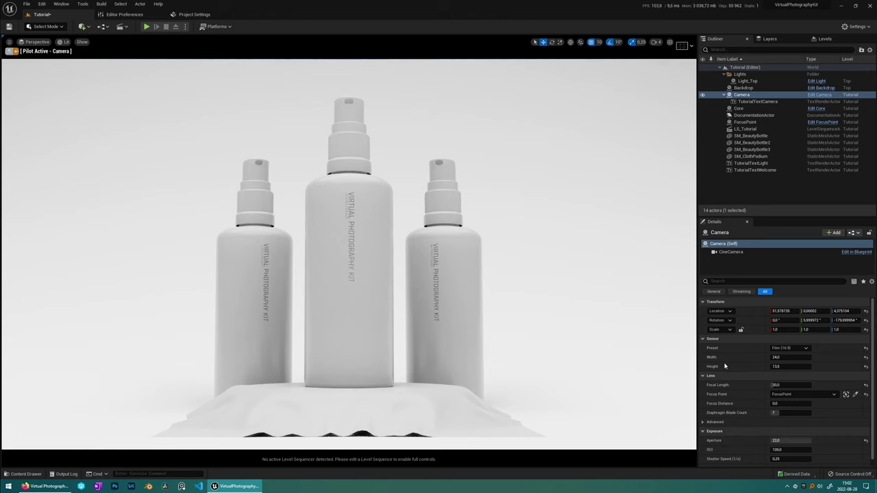
- Try the camera's Medium Format (6:6), APS-C (3:2) and Film (16:9) sensor presets, and settle on Full Frame DSLR (3:2)
click(805, 348)
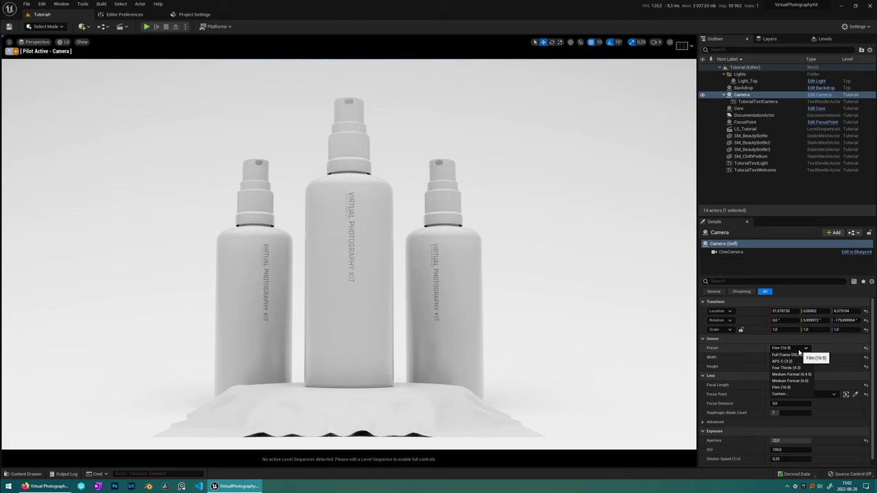
click(794, 382)
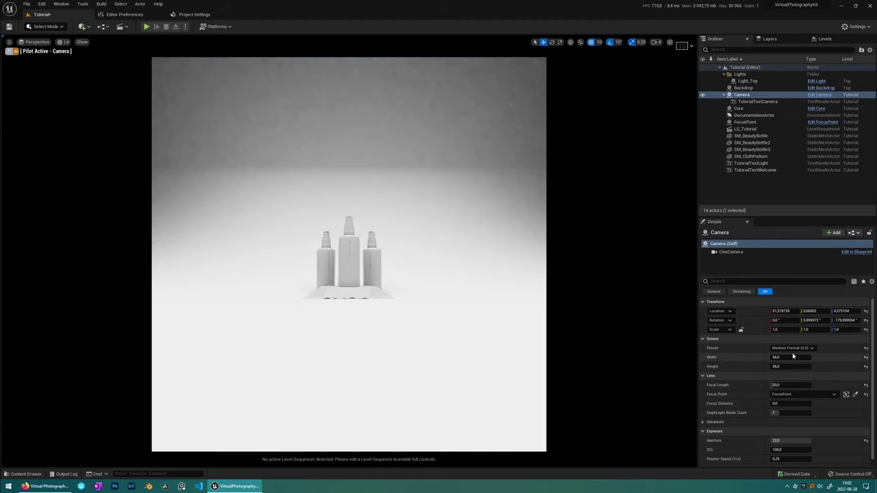
click(791, 348)
click(787, 362)
click(791, 348)
click(788, 386)
click(792, 348)
click(792, 357)
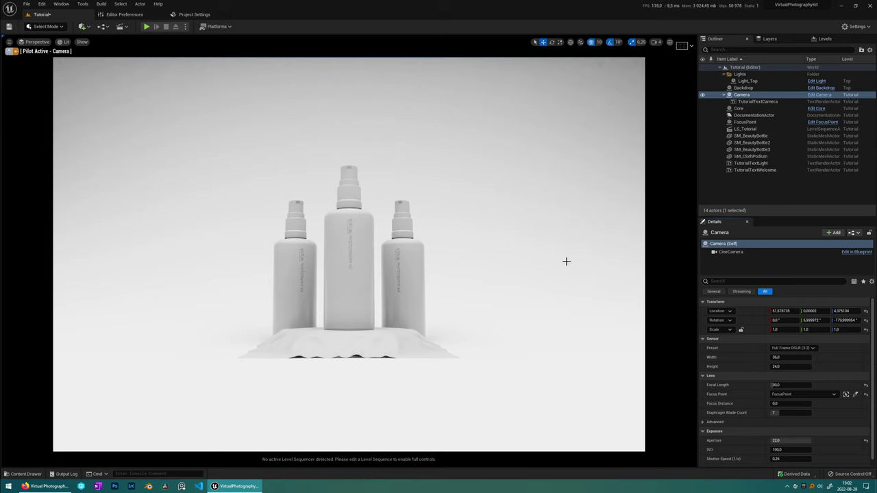
- Set the overall engine scalability quality to Cinematic
click(856, 26)
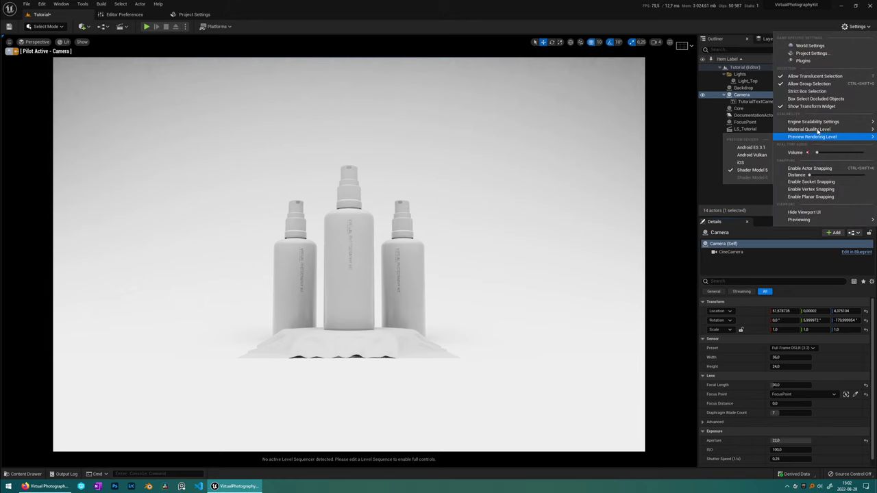
mouse_move(813, 121)
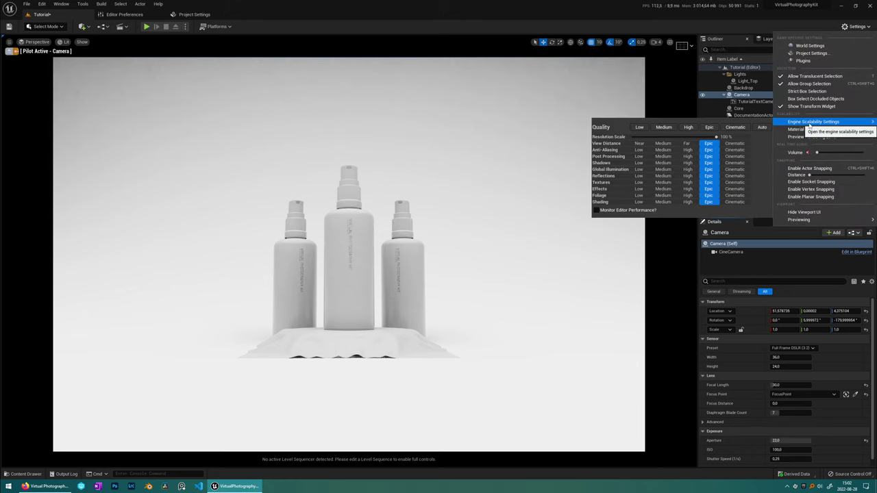
click(739, 128)
click(471, 16)
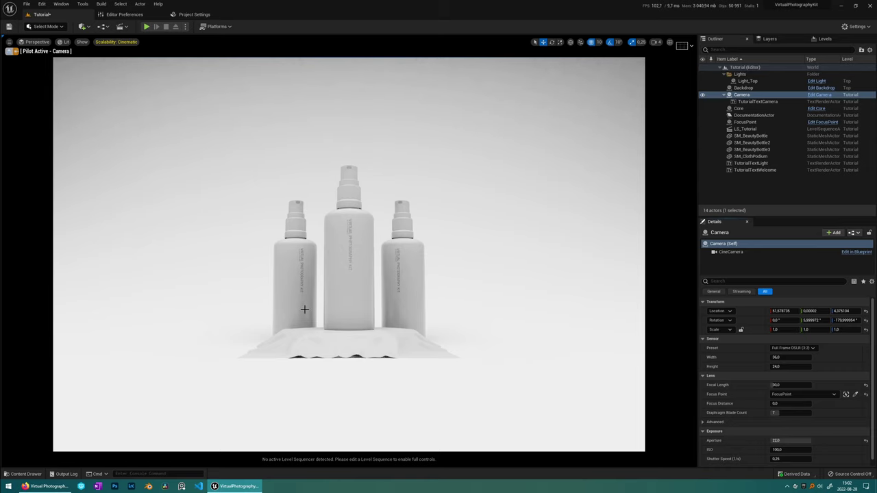
- Run the RenderWidget asset from the VirtualPhotographyKit folder as an editor utility widget
key(ctrl+space)
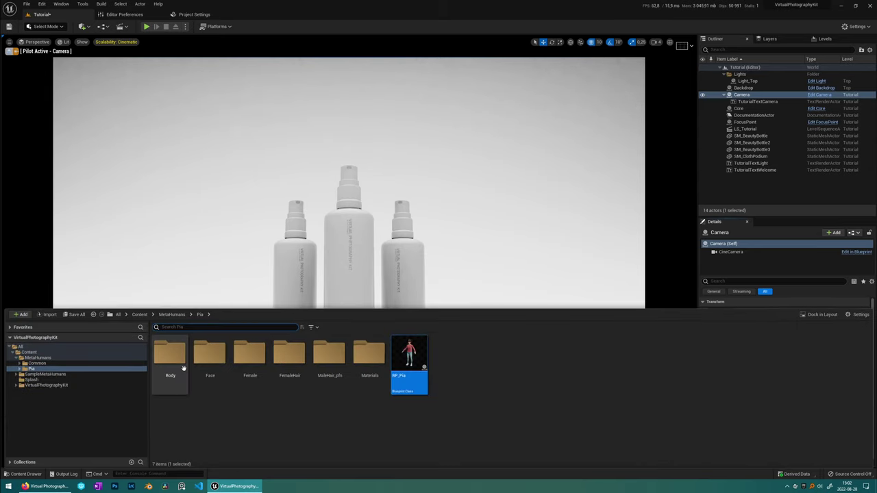
click(46, 385)
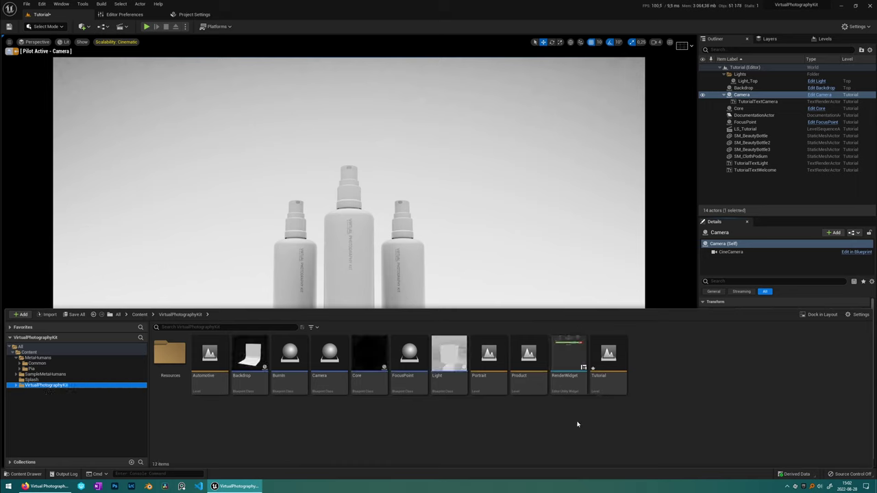
right_click(567, 353)
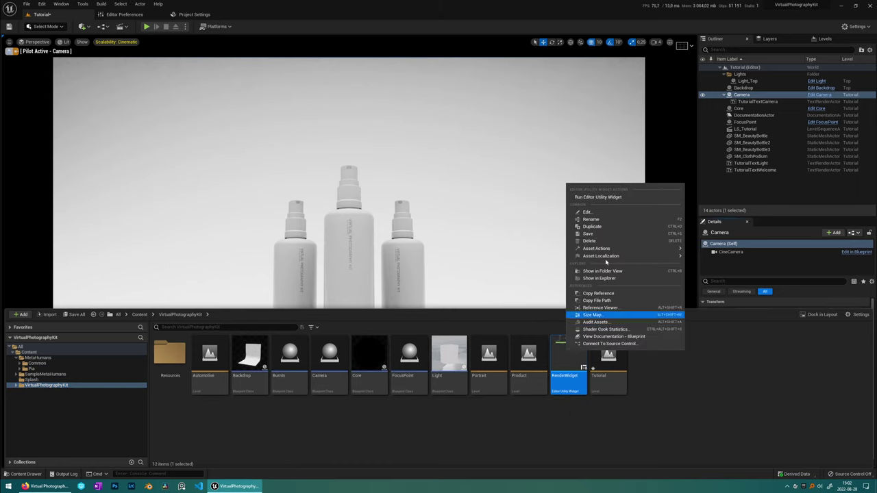
click(604, 197)
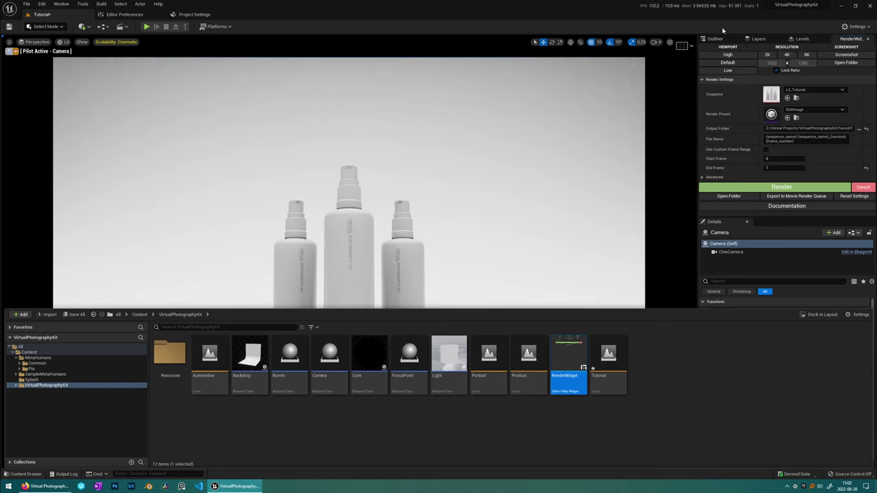
click(621, 205)
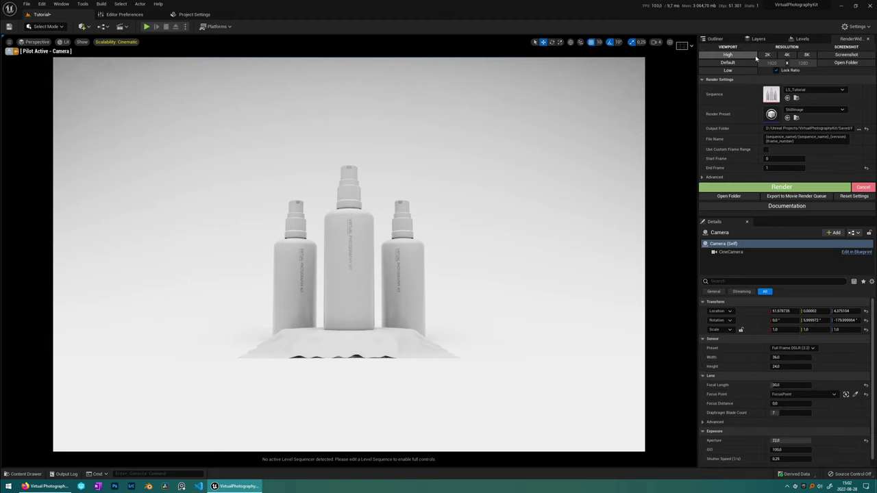
mouse_move(853, 39)
mouse_down()
mouse_move(652, 156)
mouse_move(412, 150)
mouse_move(510, 113)
mouse_move(864, 48)
mouse_up()
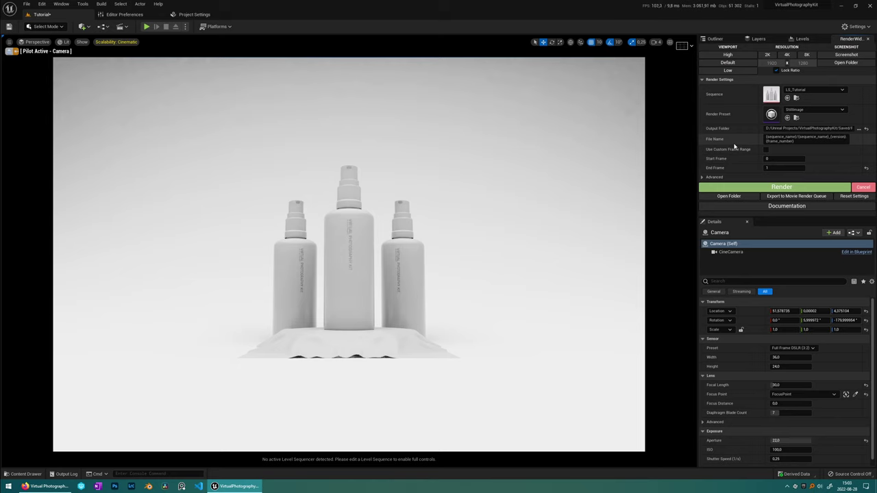
- Render the LS_Tutorial still image, inspect the output PNG up close, and close the image and its folder
click(802, 187)
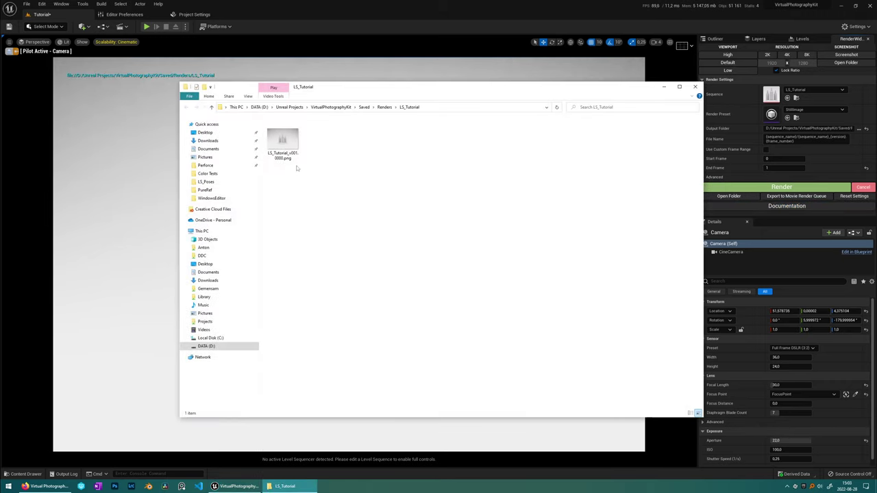
double_click(283, 141)
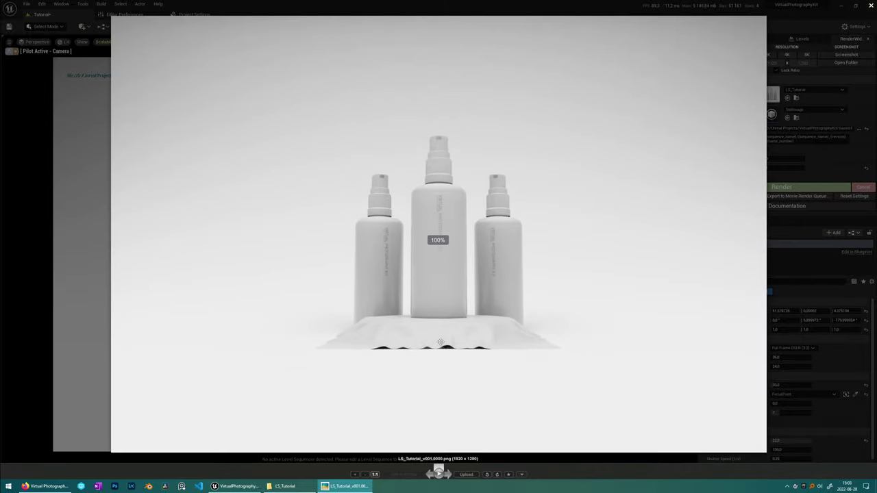
scroll(446, 327, up, 5)
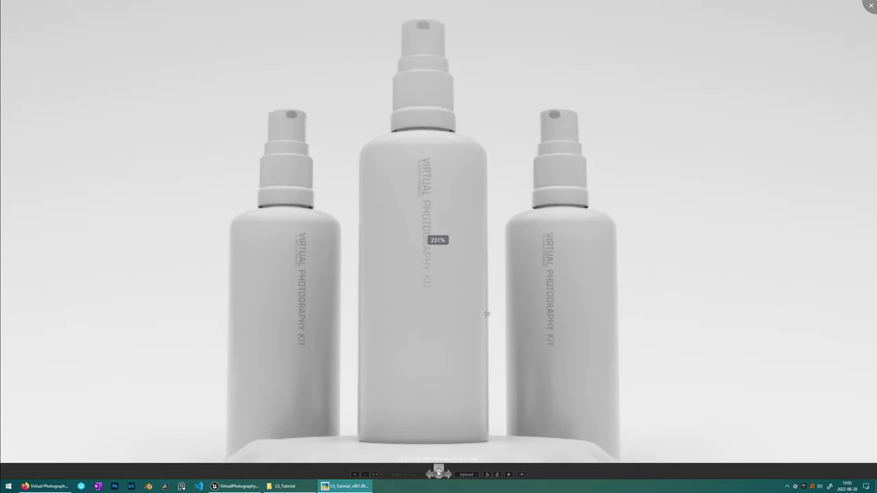
scroll(484, 313, down, 5)
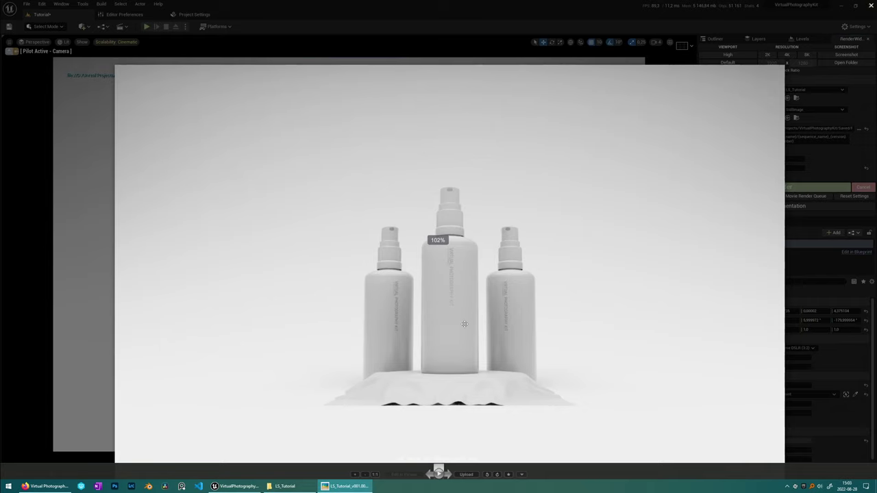
key(Escape)
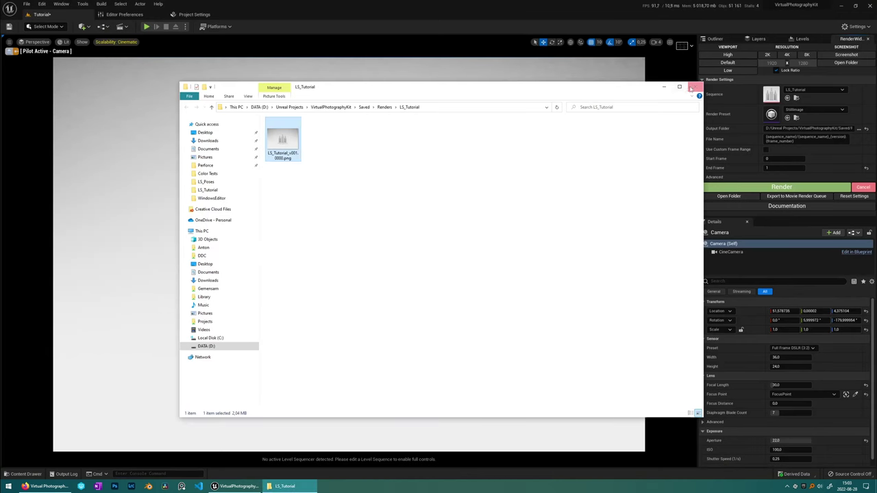
click(692, 87)
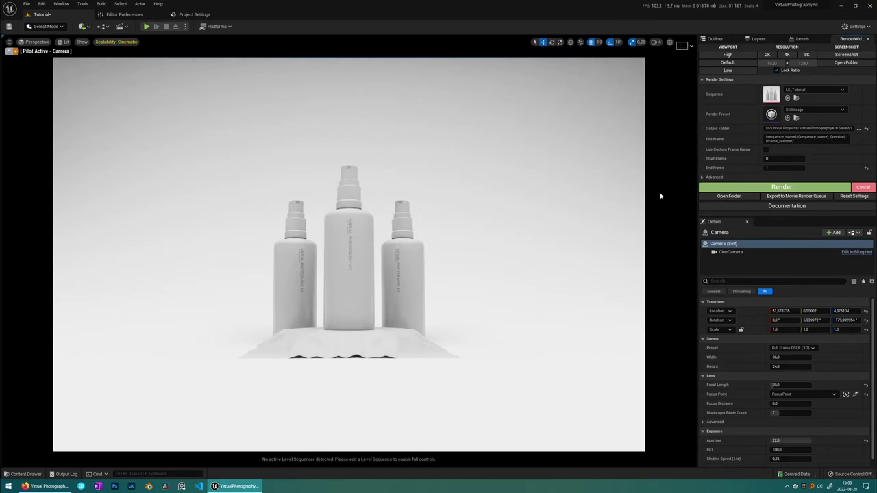
- Set the viewport quality to High, stop piloting the camera, and inspect the bottles from a closer angle
click(745, 63)
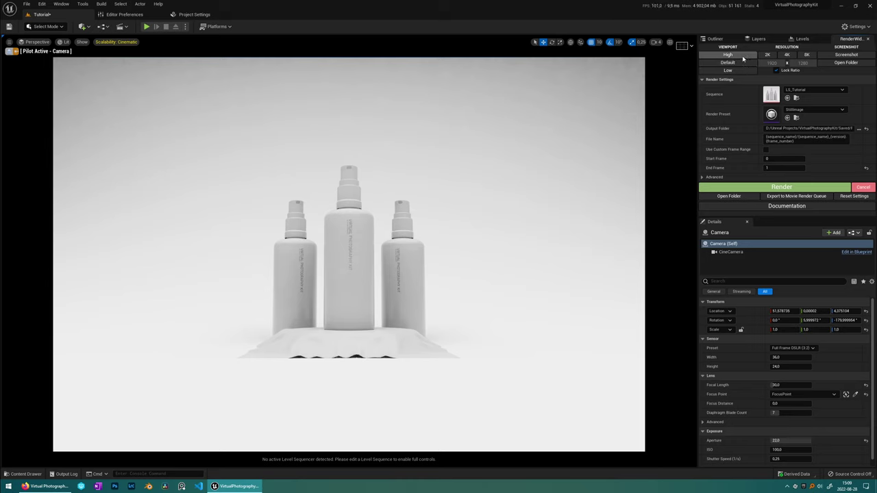
click(739, 58)
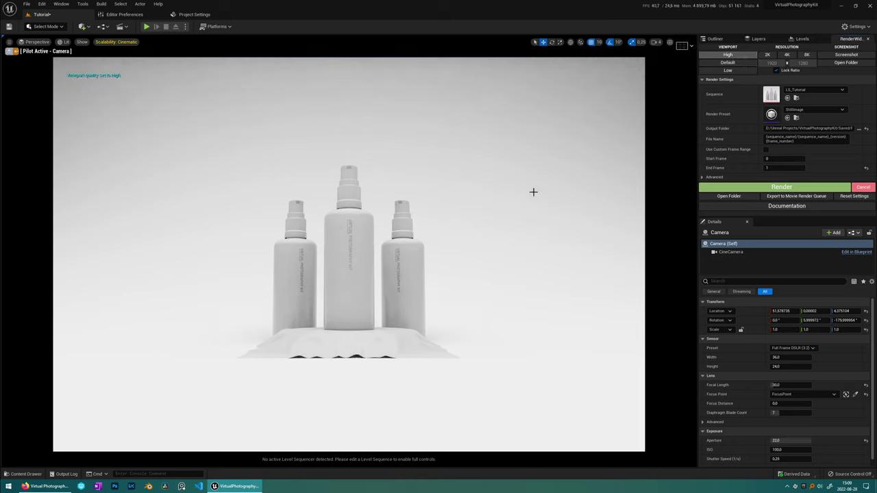
click(8, 50)
key(s)
right_drag(303, 208, 262, 230)
key(w)
key(s)
key(w)
key(a)
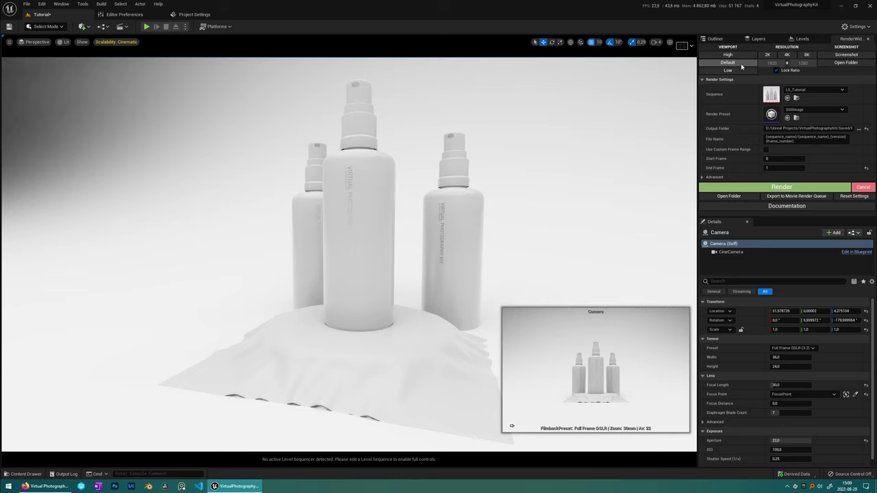
- Switch the viewport quality to Low and fly around the bottles to judge the preview
click(740, 65)
click(738, 71)
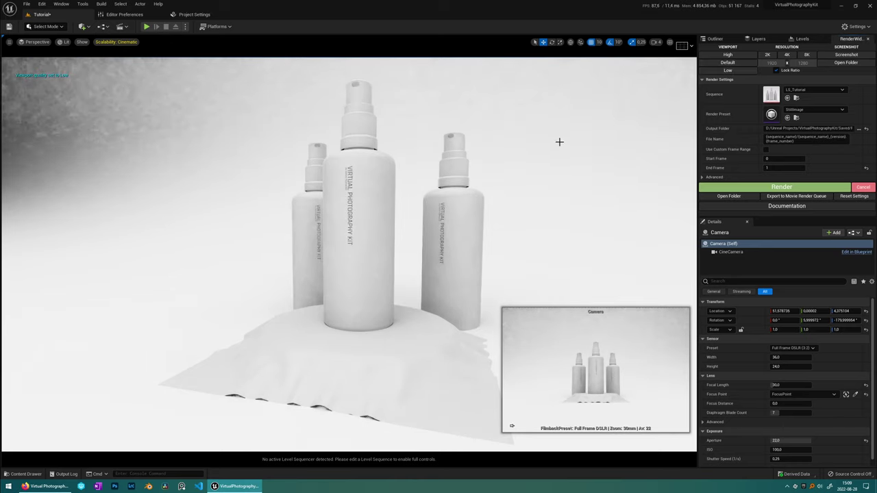
key(s)
right_drag(349, 253, 295, 264)
key(w)
key(s)
key(w)
- Set the viewport quality to Default and check the bottles in the viewport
click(726, 64)
key(s)
mouse_move(505, 159)
right_down()
mouse_move(524, 163)
mouse_move(508, 160)
right_up()
key(w)
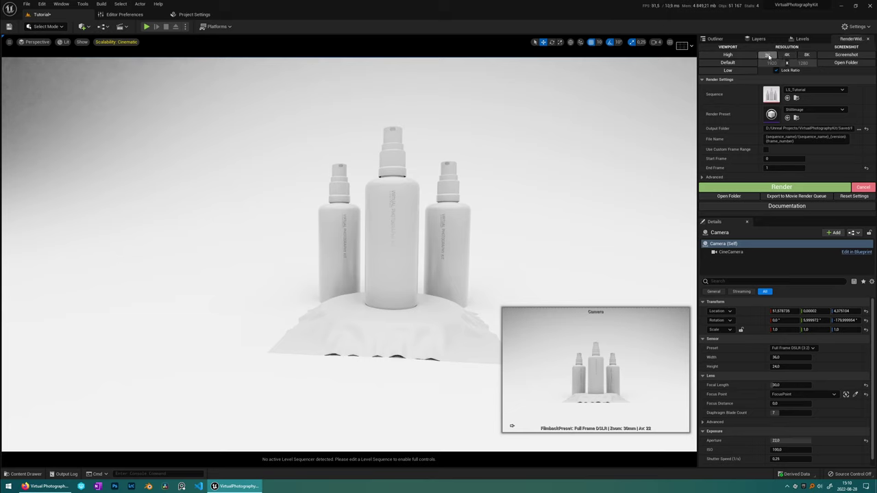
- Set the render resolution to 4K and the camera's sensor preset to Four Thirds (4:3)
click(787, 55)
click(791, 57)
click(714, 38)
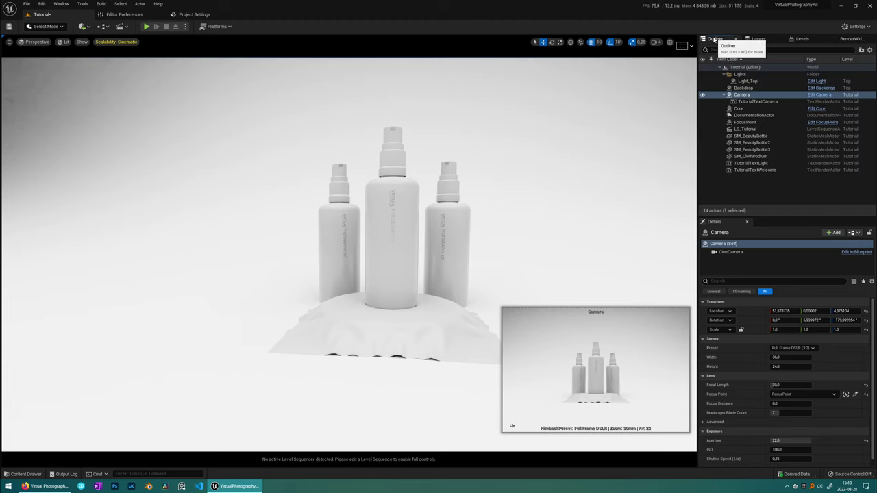
click(806, 347)
click(786, 368)
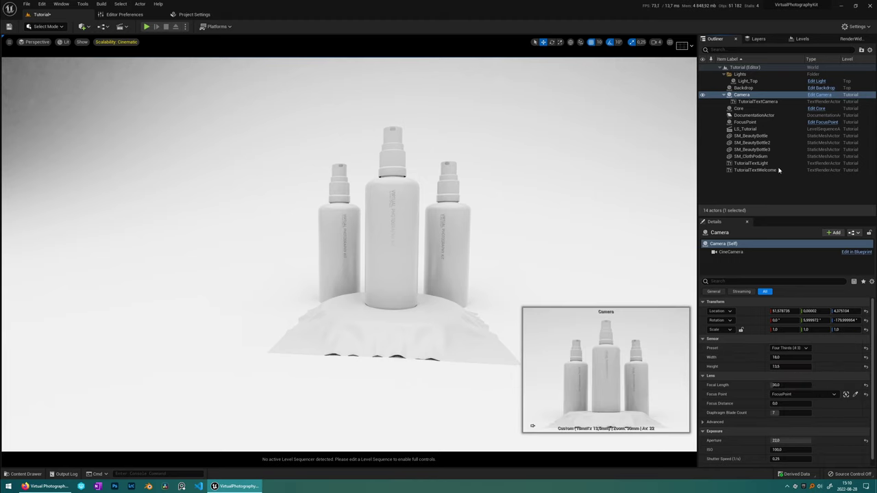
- Bring up the render widget's settings and set the camera's sensor preset to Medium Format (6:6)
click(850, 38)
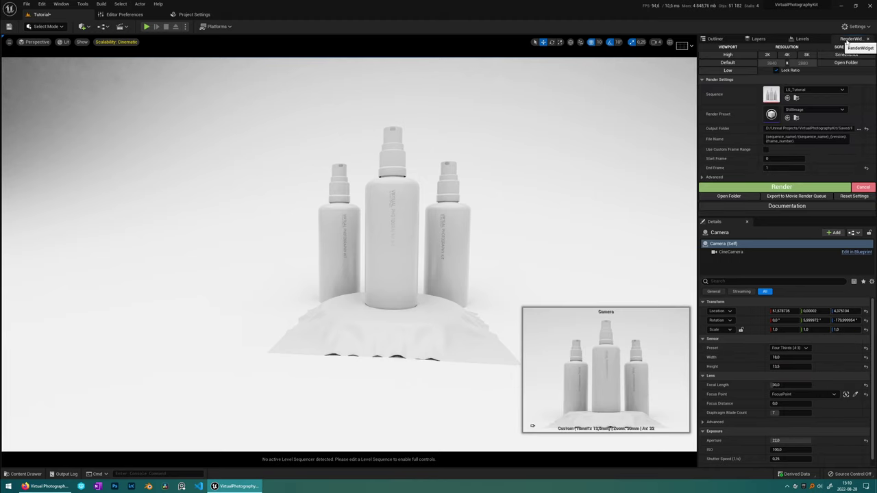
click(788, 348)
click(787, 381)
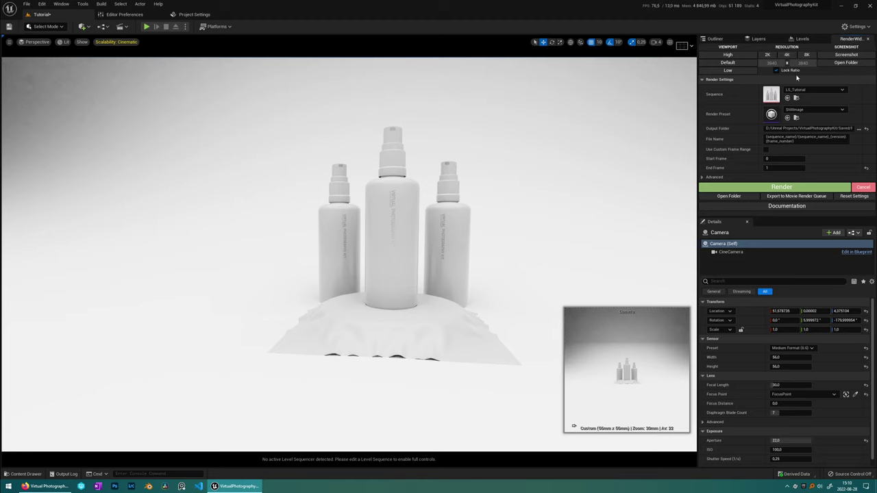
- Compare the camera's framing with the Film (16:9) and Medium Format (6:6) sensor presets, finishing on Full Frame DSLR (3:2)
click(788, 348)
click(786, 368)
click(791, 348)
click(788, 354)
click(793, 349)
click(786, 388)
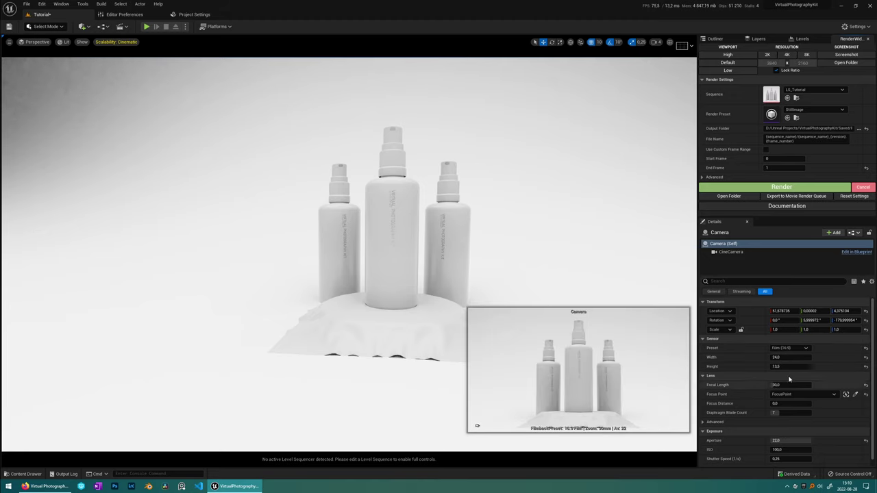
click(788, 348)
click(788, 380)
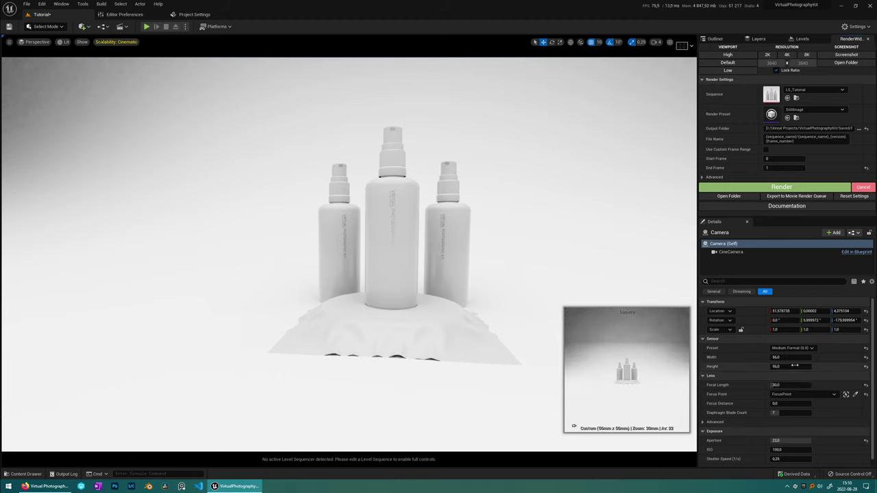
click(791, 348)
click(787, 354)
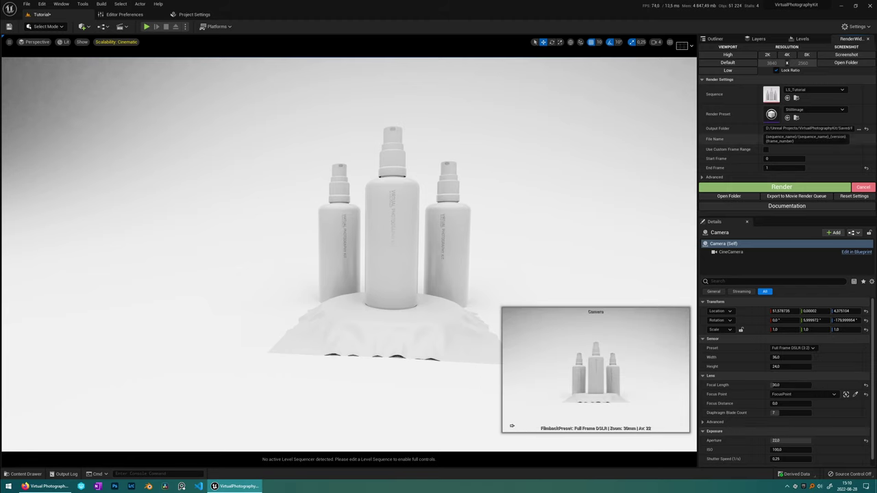
- Unlock the ratio of the render resolution and enter a custom width
click(776, 71)
click(773, 63)
text(192)
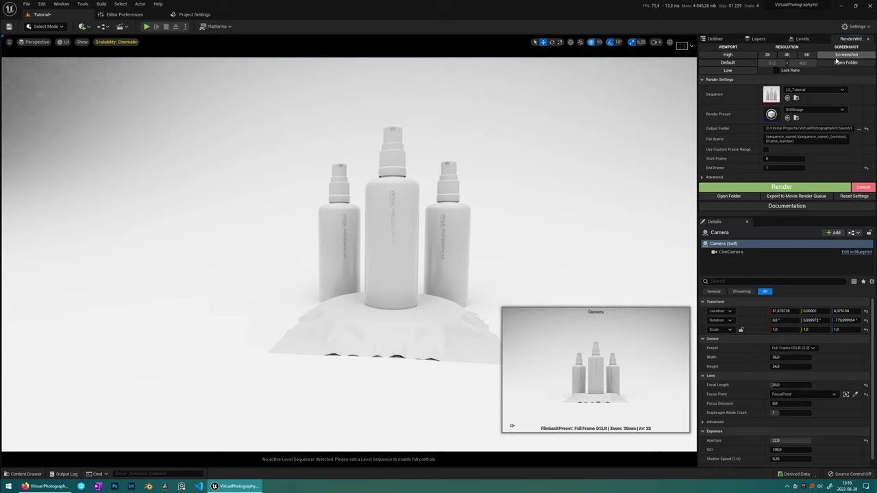
- Take a 1920 x 1280 screenshot of the viewport, view the saved image from its folder, and close the image and folder
click(861, 57)
click(859, 56)
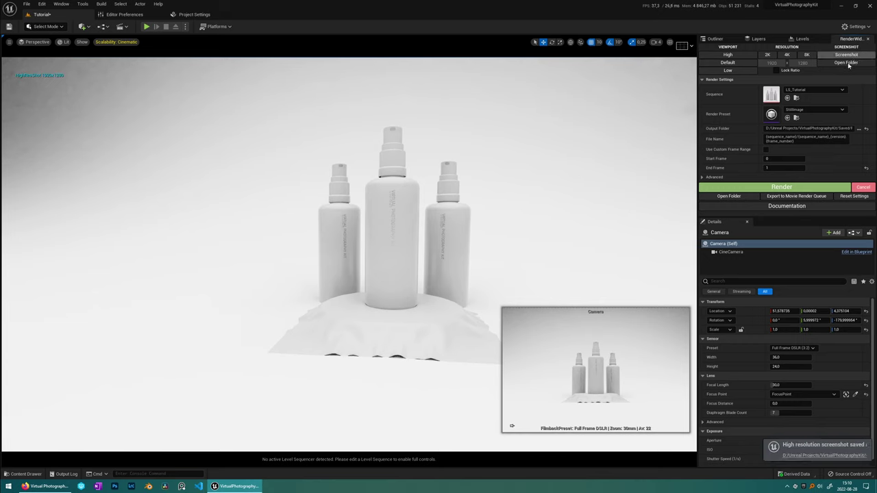
click(846, 63)
double_click(281, 141)
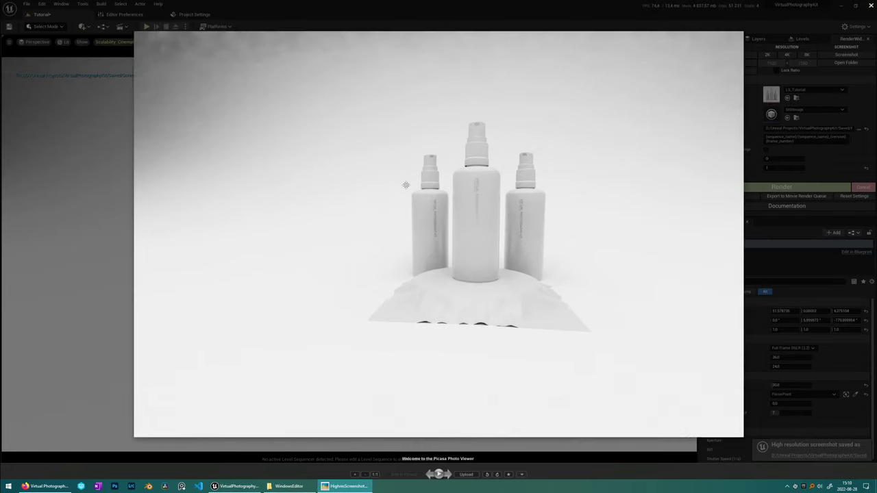
key(Escape)
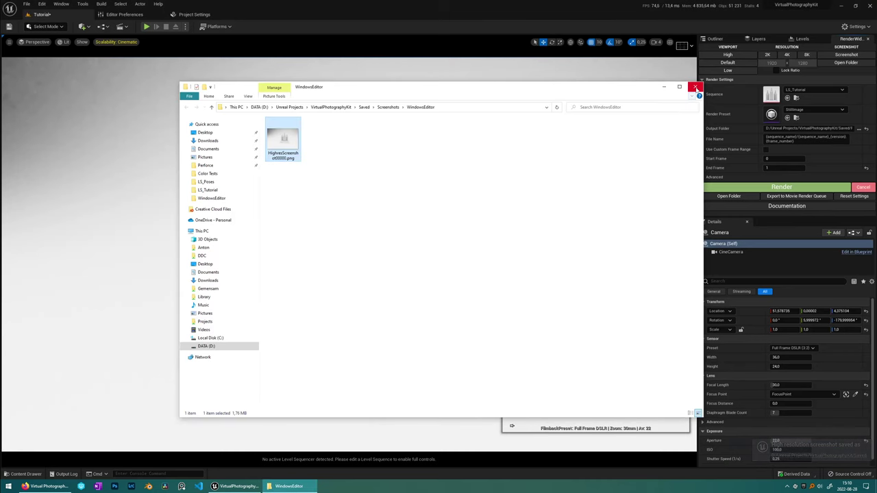
click(696, 85)
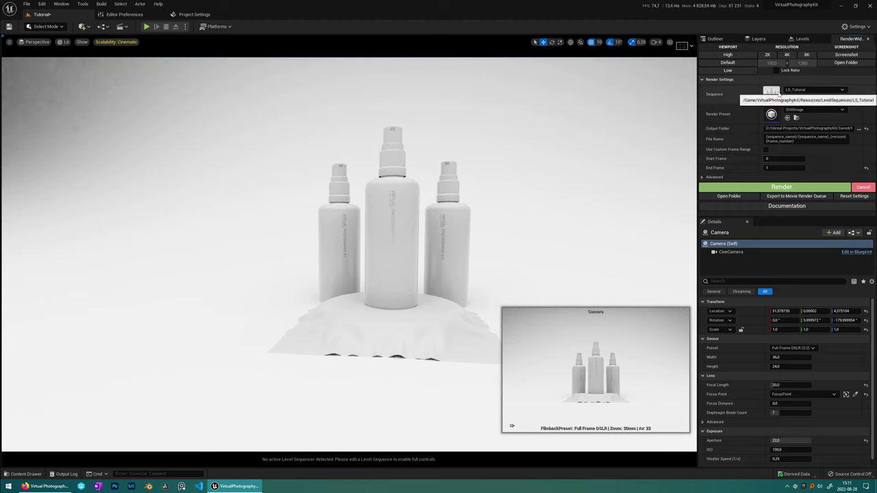
- Open the LS_Tutorial sequence in Sequencer, enlarge its area, and inspect the Camera and Camera Cuts tracks
double_click(772, 94)
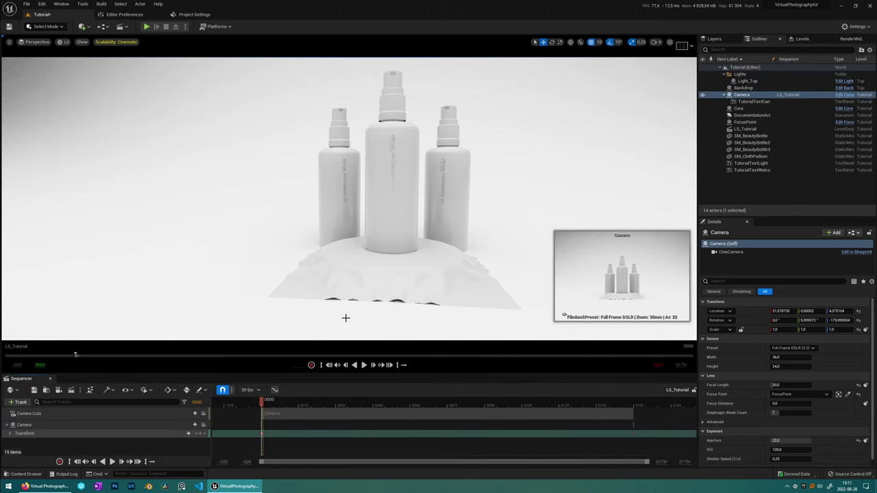
drag(174, 373, 175, 354)
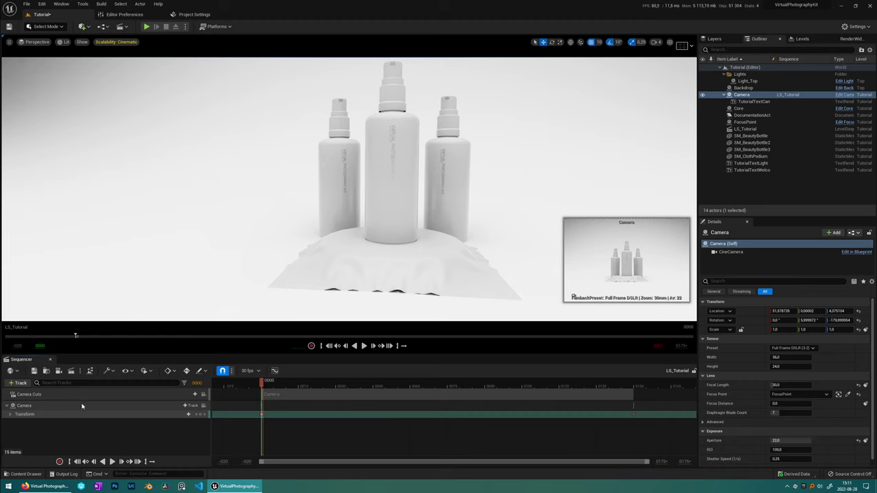
click(41, 406)
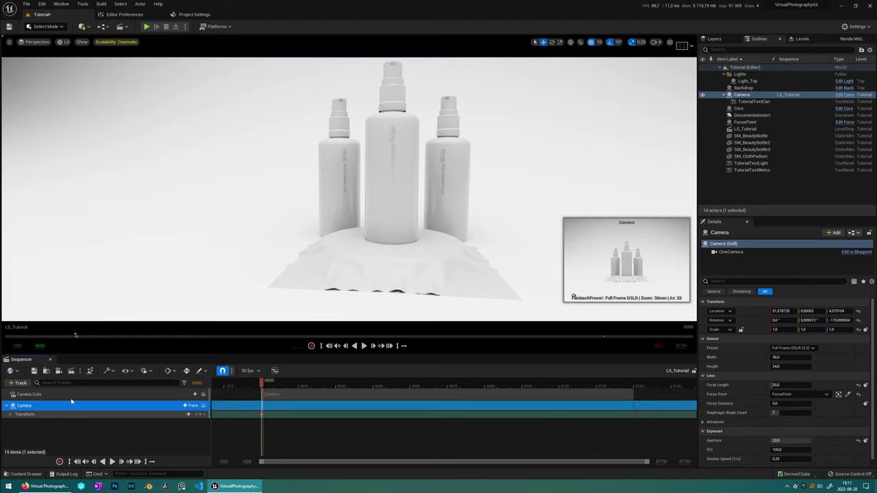
click(45, 396)
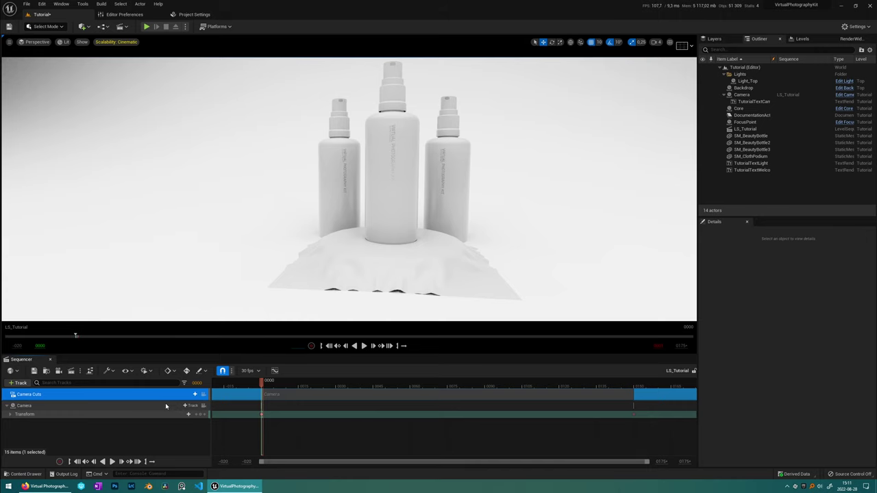
- Locate the Automotive, Portrait and Product levels in the VirtualPhotographyKit content folder
key(ctrl+space)
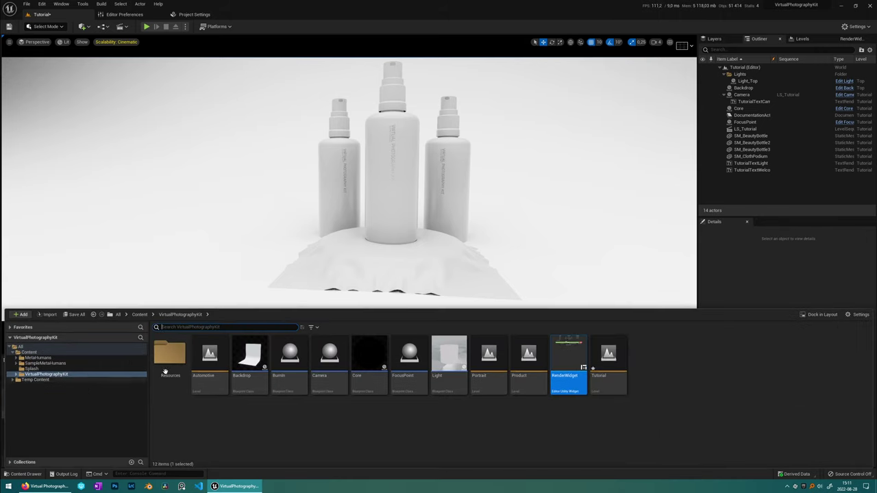
click(210, 356)
ctrl+click(488, 356)
ctrl+click(522, 355)
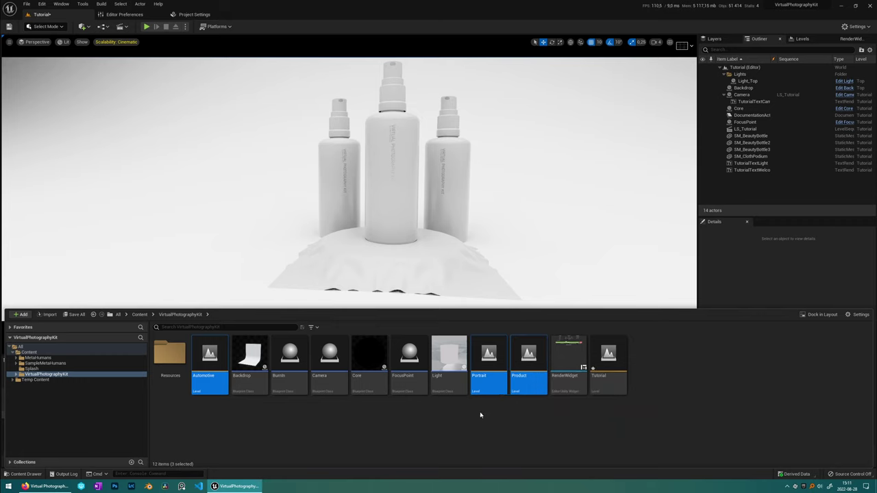
click(455, 229)
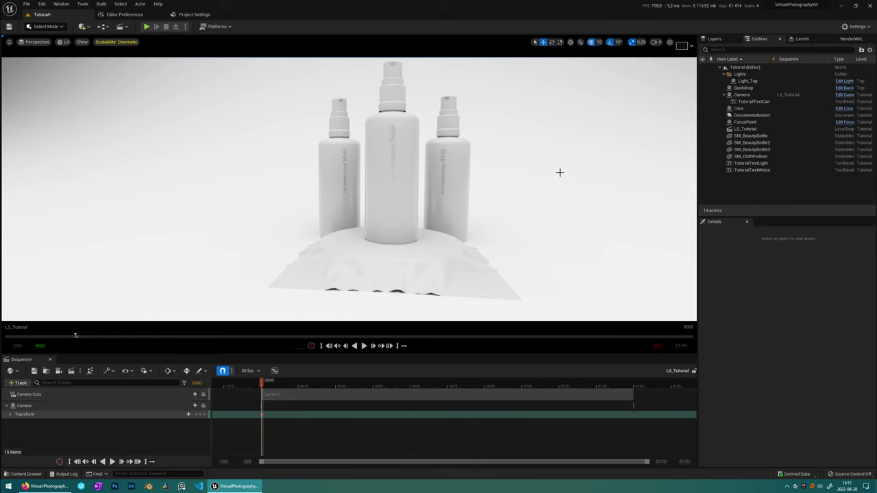
- Return to the render widget and review the available render presets, the output folder and the file name format
click(853, 39)
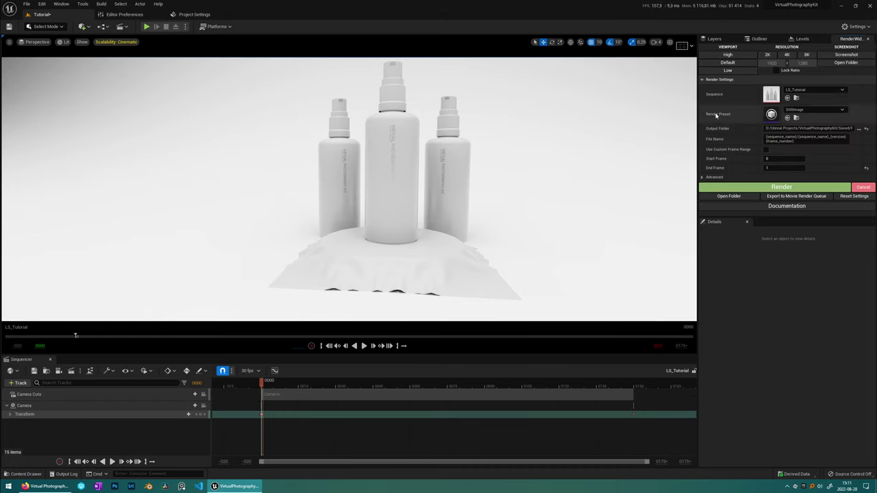
click(814, 111)
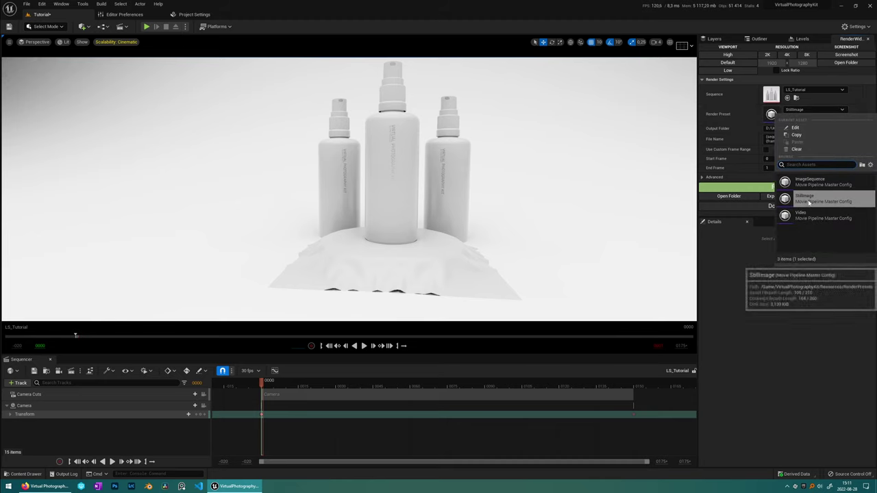
click(736, 118)
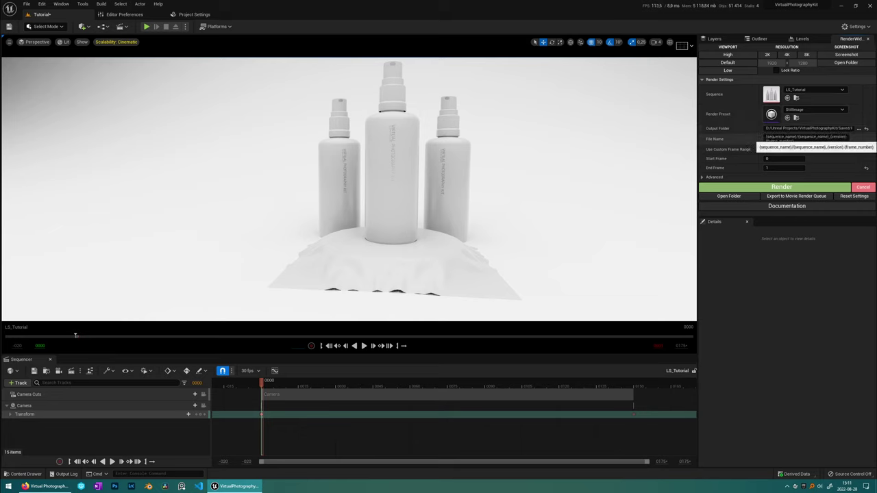
click(805, 139)
click(733, 129)
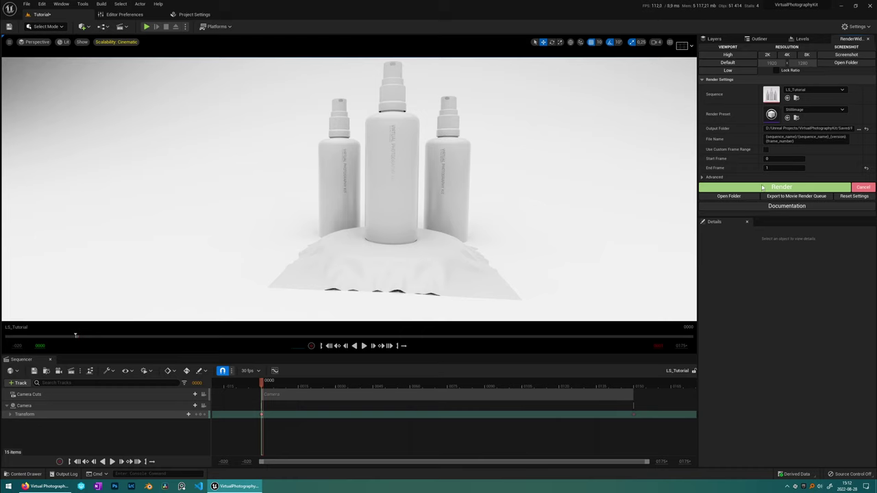
- Export the render job to the Movie Render Queue and open the queue
click(792, 198)
click(61, 4)
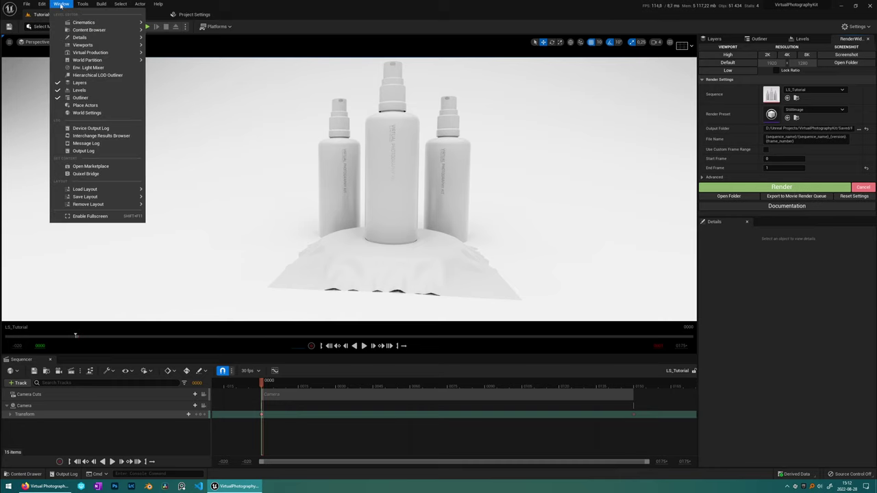
mouse_move(103, 22)
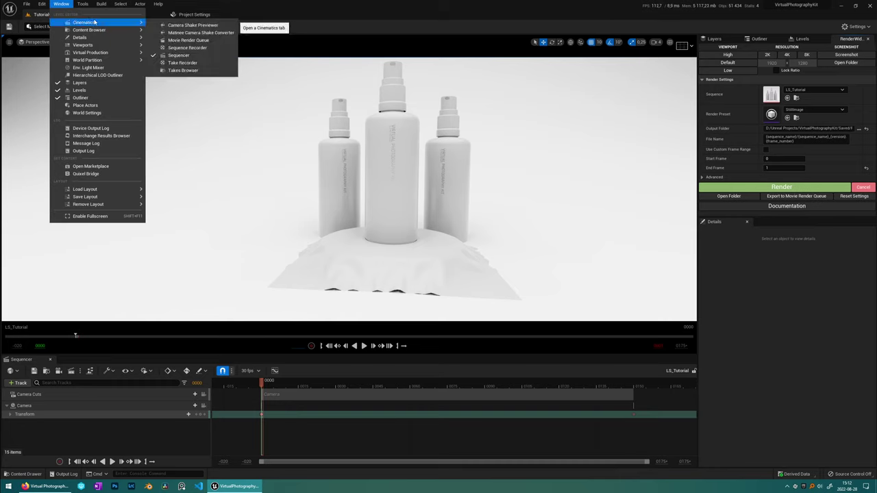
click(197, 43)
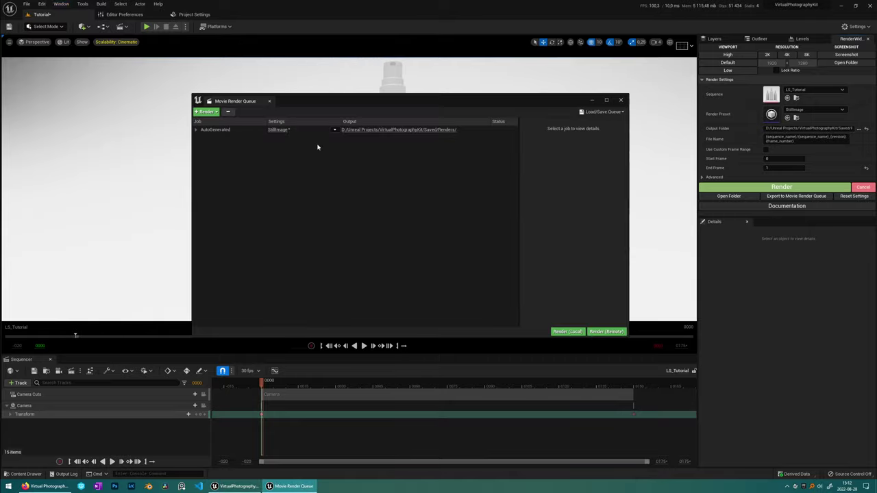
- Inspect the queued job's StillImage configuration and the setting types that can be added, and accept the configuration
click(274, 131)
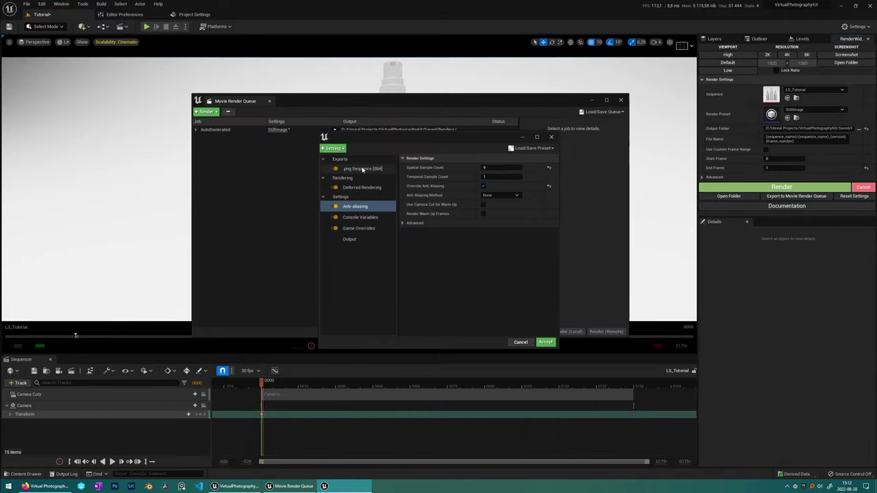
click(335, 148)
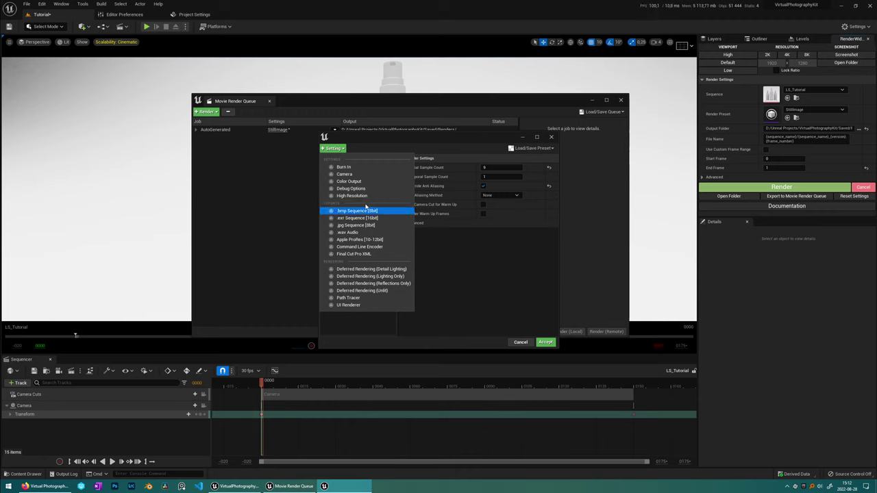
click(456, 250)
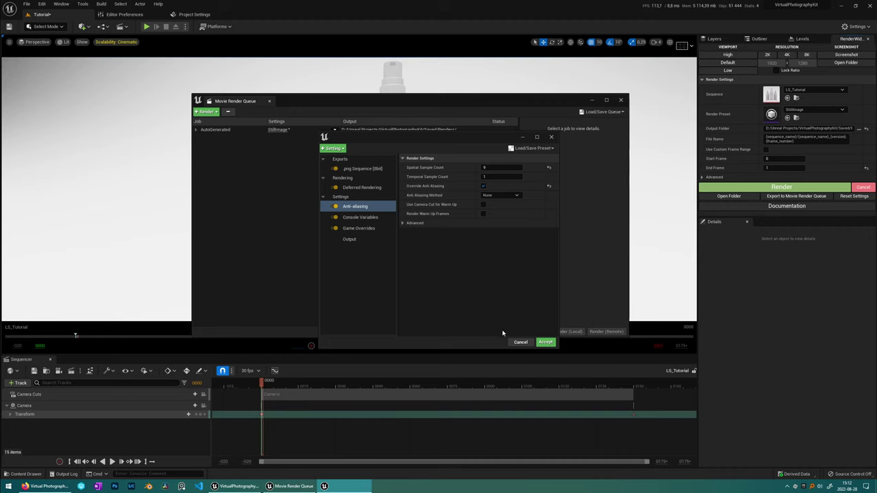
click(548, 343)
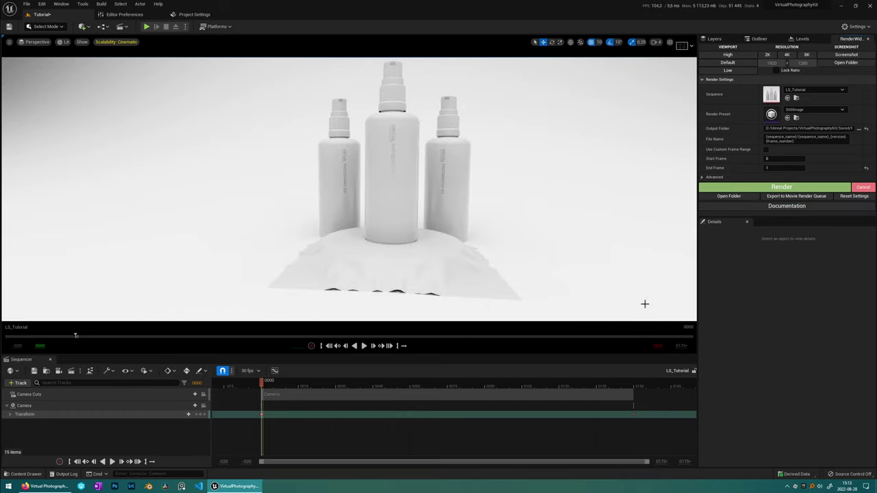
- Lock the viewport to the Camera Cuts track and scrub the sequence to frame 136
click(204, 395)
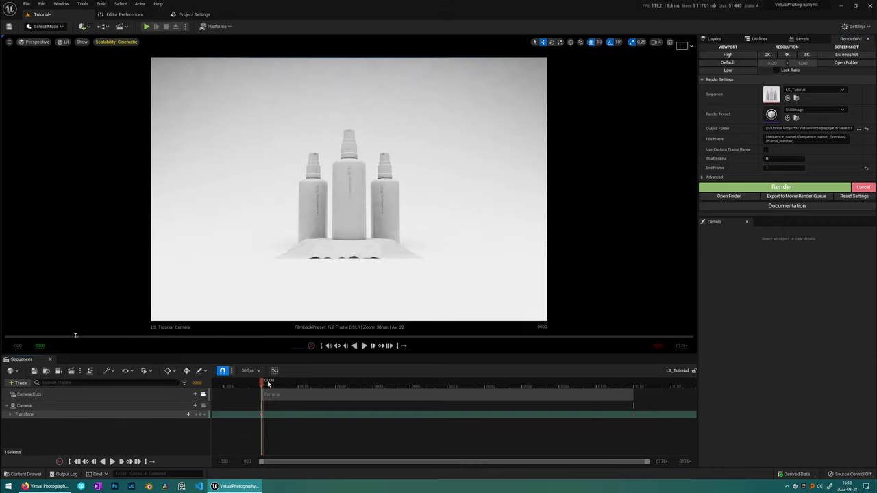
drag(267, 384, 600, 394)
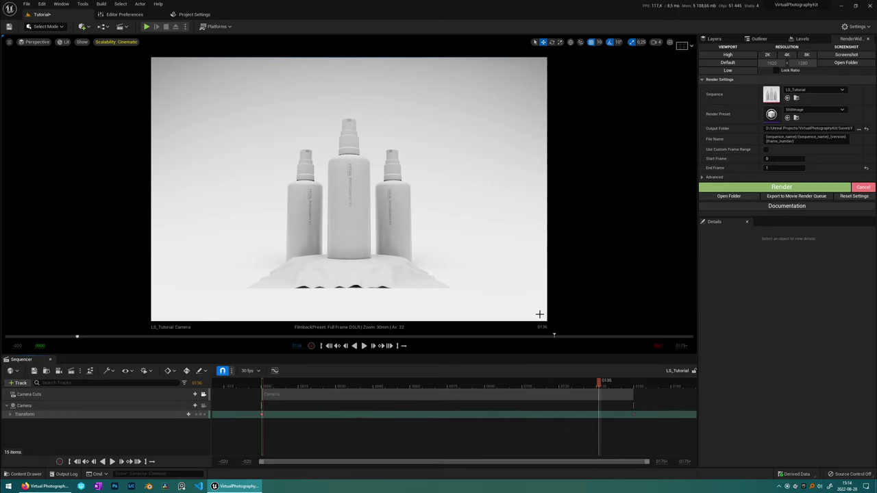
- Enable a custom frame range for the render and set the end frame to 150
click(766, 149)
click(782, 158)
click(792, 169)
text(190)
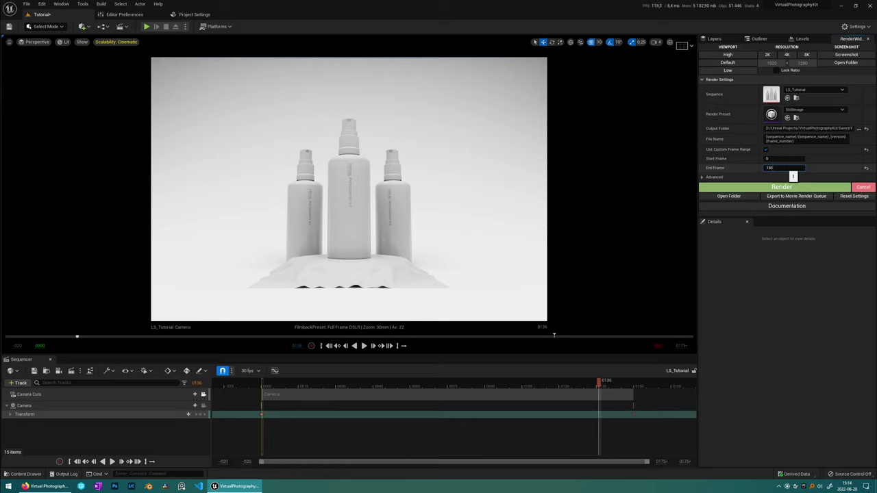
key(Return)
- Switch the render preset to Video and render the sequence
click(818, 110)
click(802, 214)
click(801, 187)
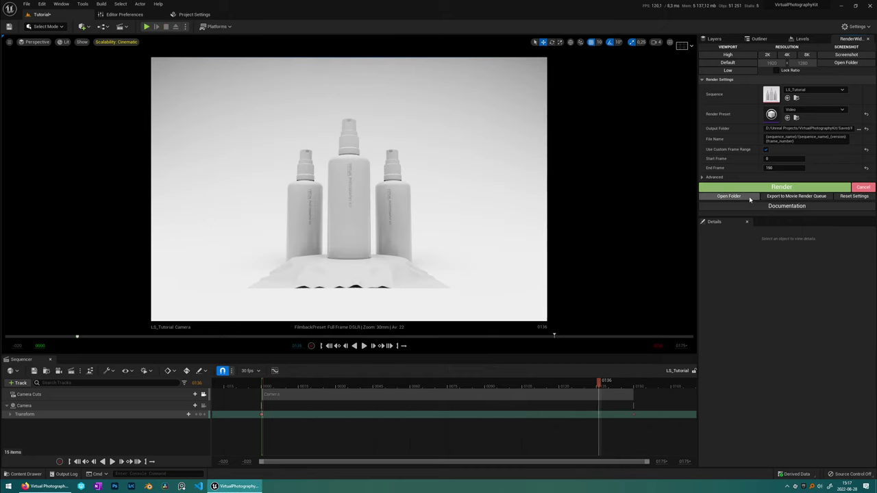
- Play the rendered LS_Tutorial_v002.mov from the render output folder, and close the player and folder
click(749, 197)
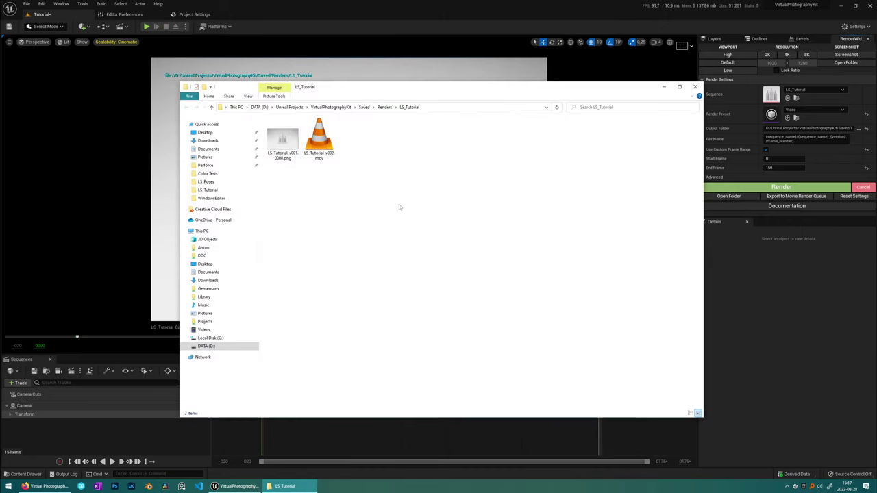
double_click(318, 138)
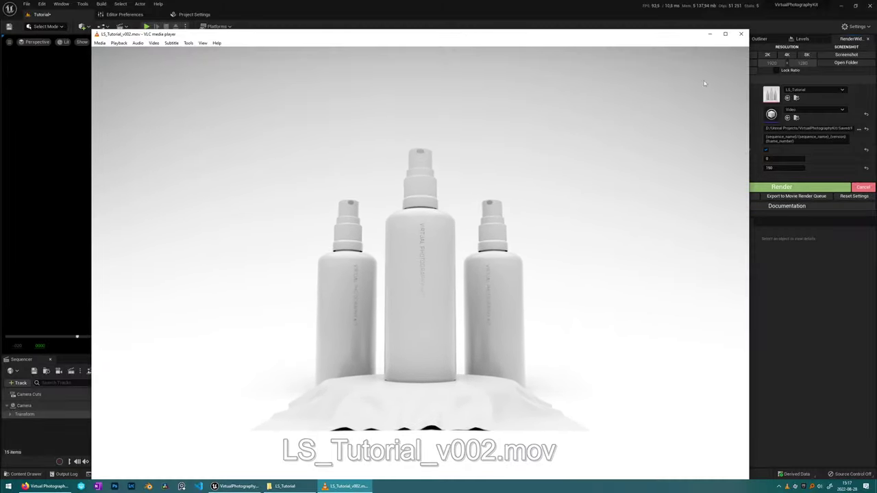
click(740, 34)
click(698, 85)
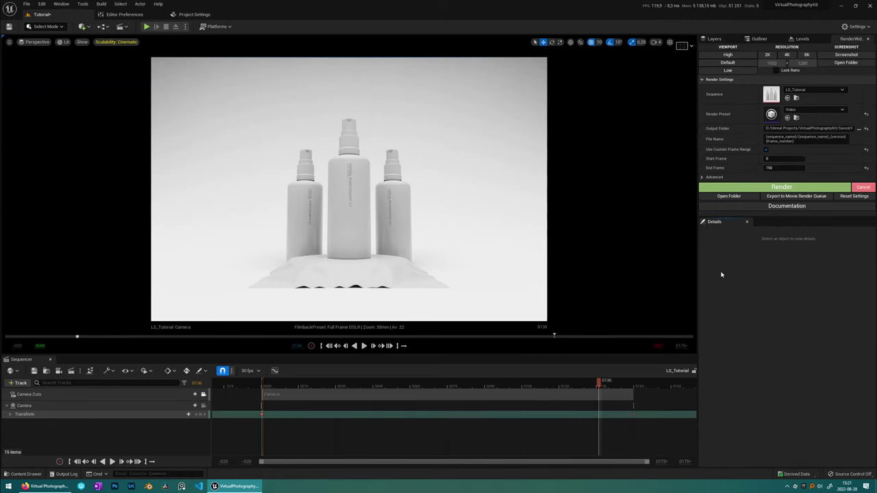
- Open the Pia folder under MetaHumans in the project content
key(ctrl+space)
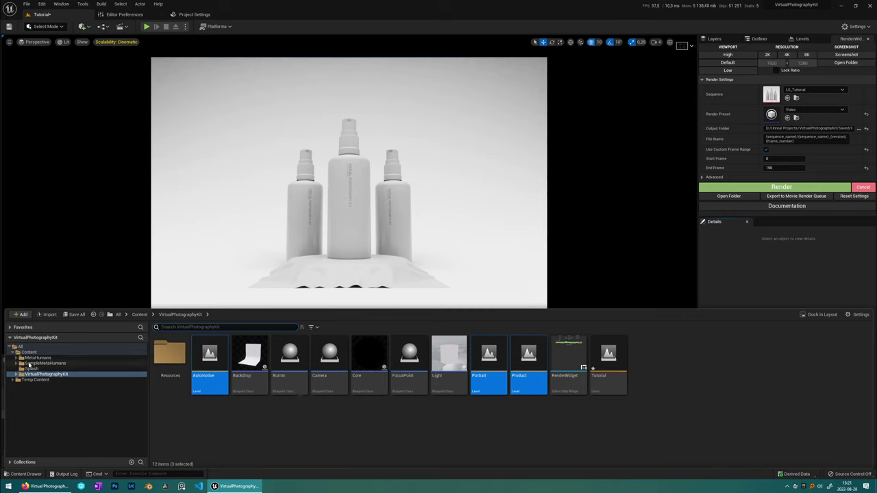
click(34, 357)
double_click(209, 353)
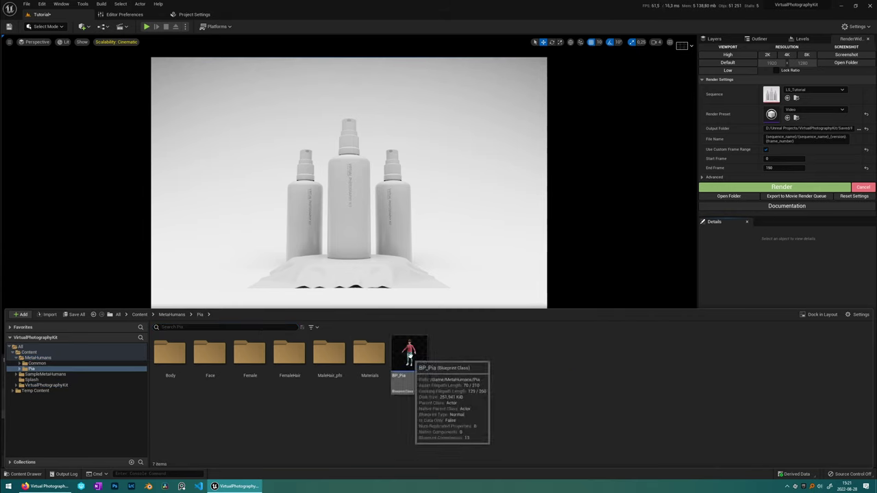
- Open the Portrait level from the VirtualPhotographyKit content folder
click(409, 353)
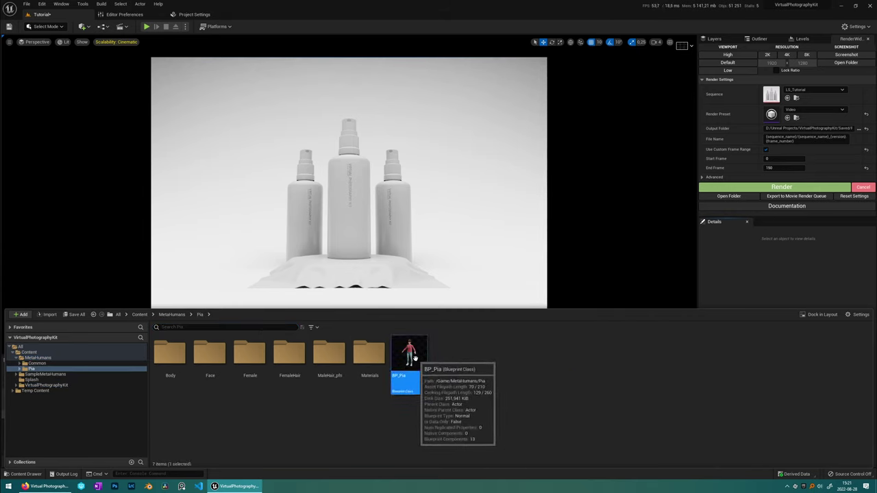
click(46, 385)
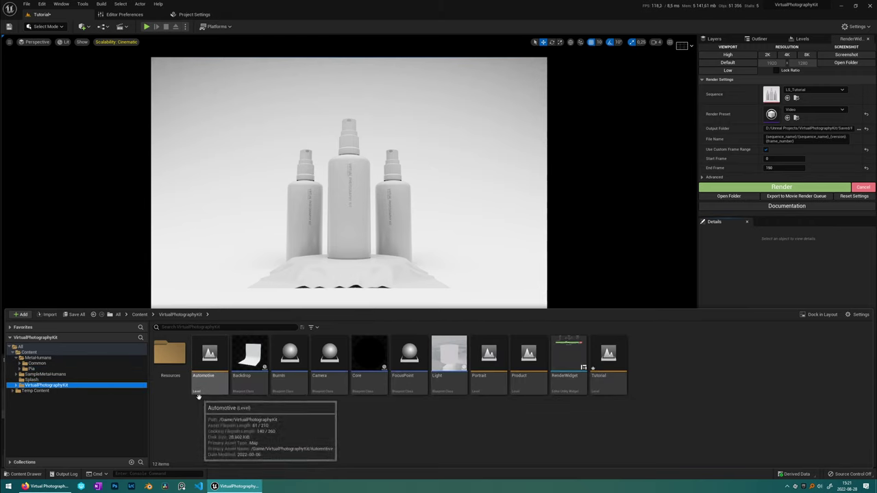
double_click(489, 370)
click(497, 320)
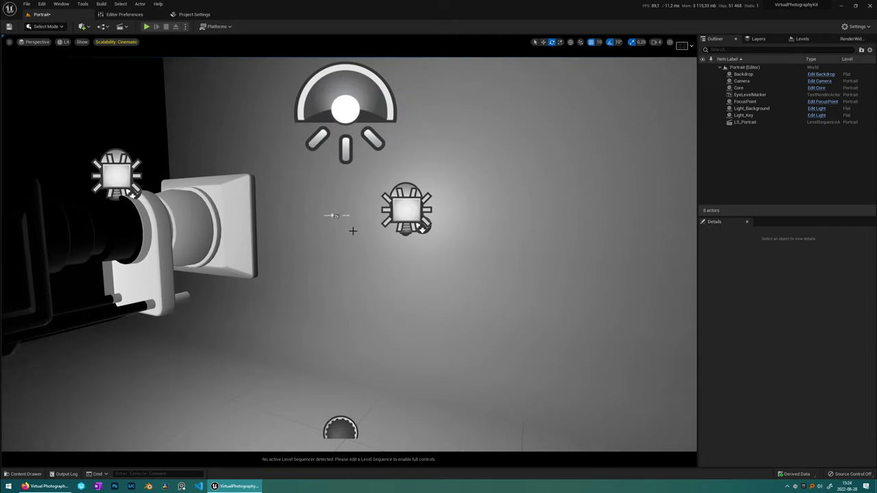
- Place the BP_Pia MetaHuman from the Pia folder in the portrait scene and reset its location to the origin
key(w)
right_drag(349, 254, 342, 224)
key(s)
key(w)
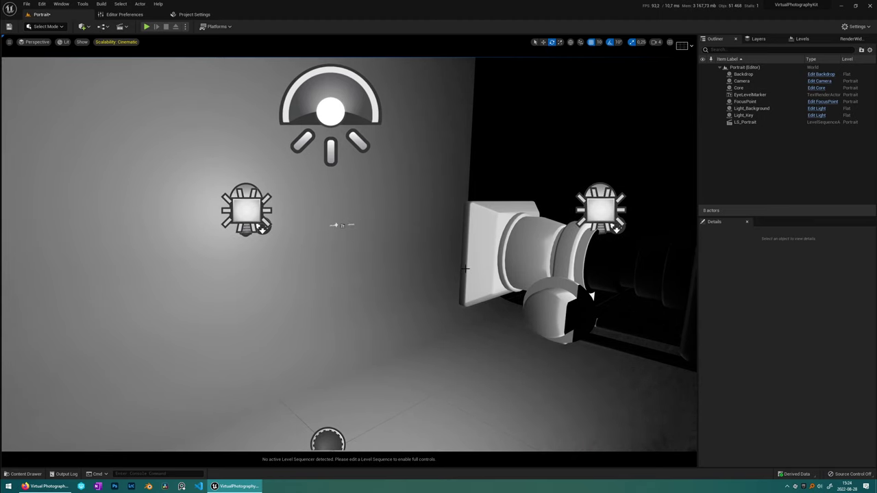
key(ctrl+space)
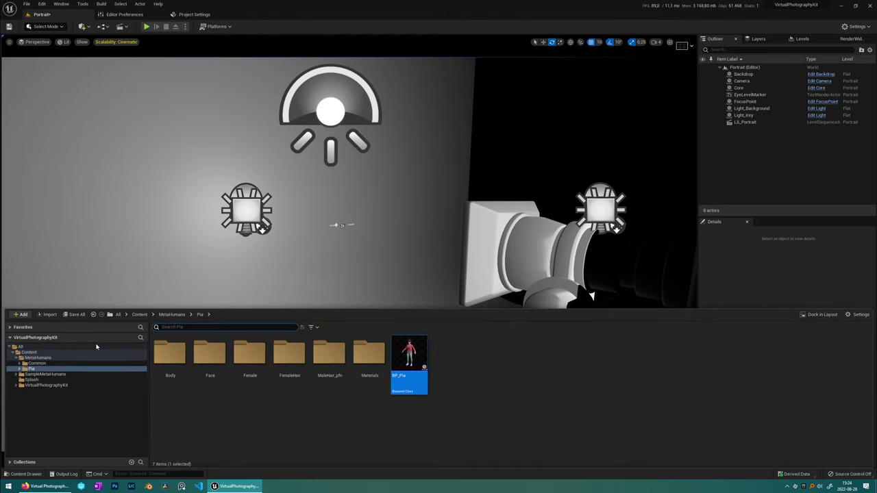
drag(409, 358, 344, 400)
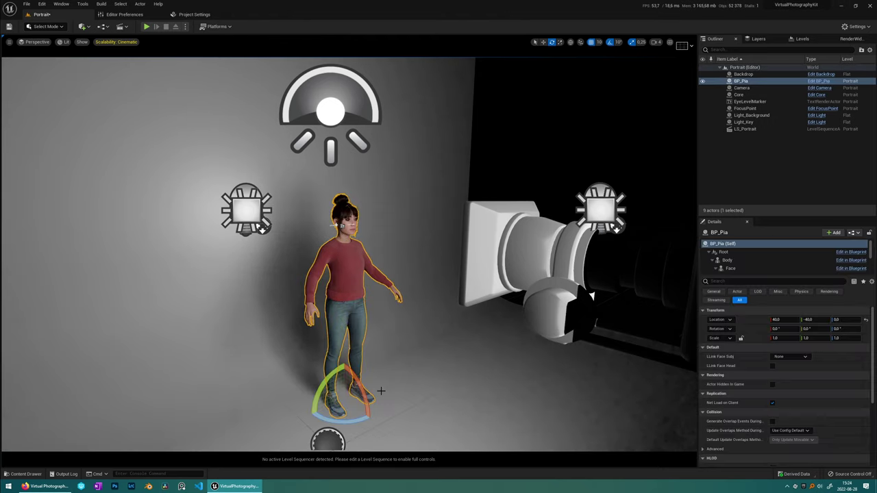
click(866, 320)
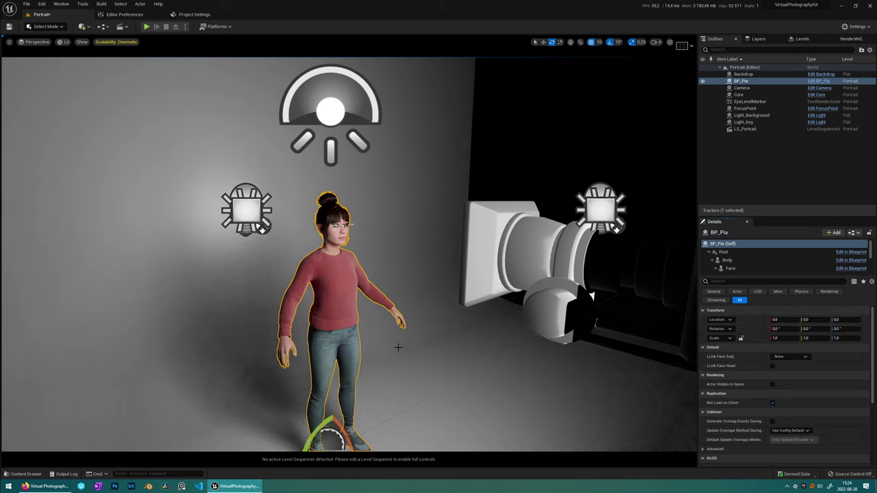
- Pilot the scene's Camera to view the MetaHuman's face through it
click(500, 260)
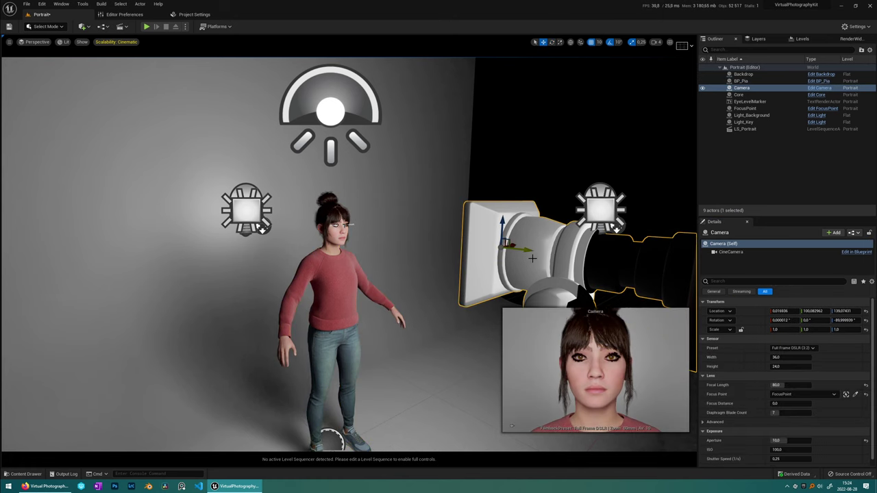
right_click(523, 264)
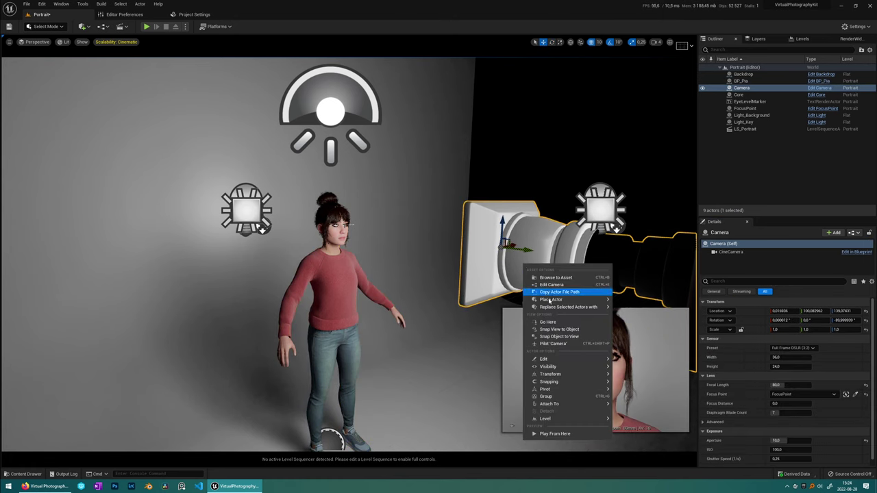
click(572, 345)
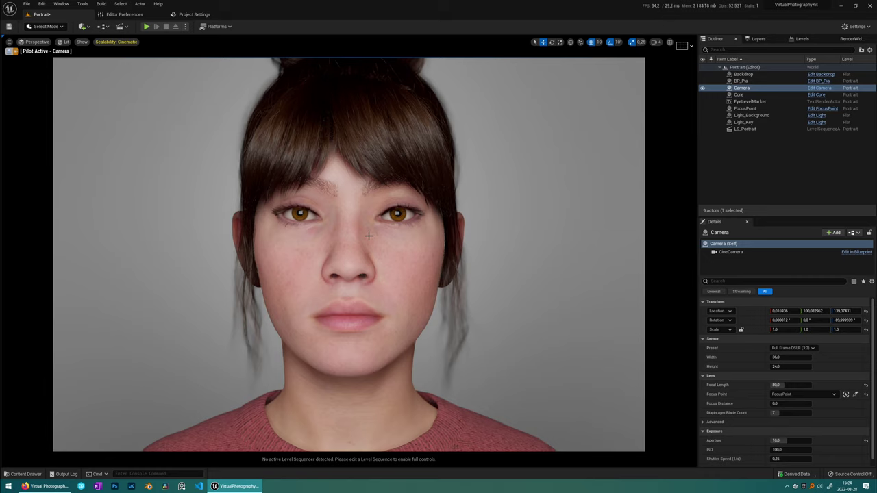
- Hide the Flat lighting level, preview other lighting setups including Color and Butterfly, and leave only the Ring lighting level visible
click(802, 38)
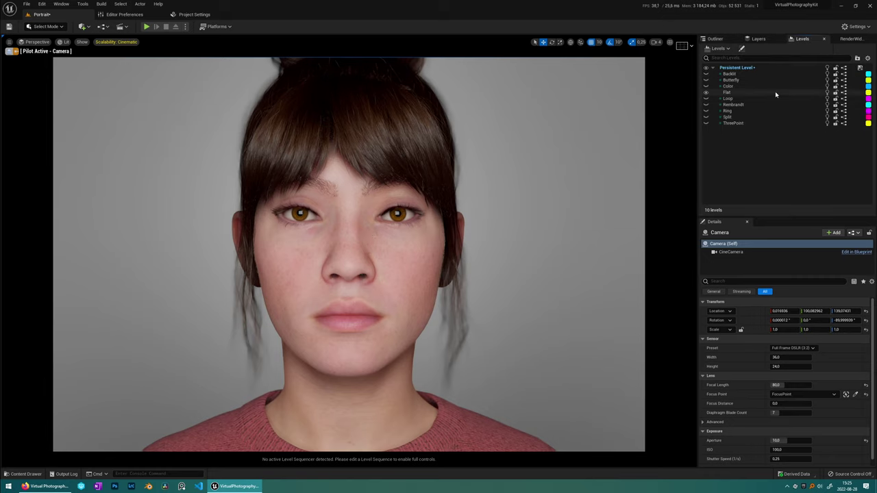
click(706, 91)
click(706, 86)
click(707, 86)
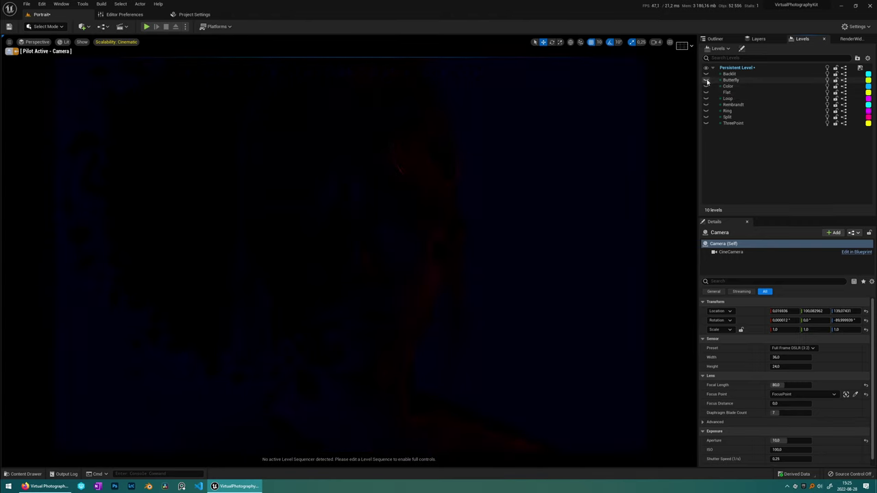
click(707, 79)
click(707, 80)
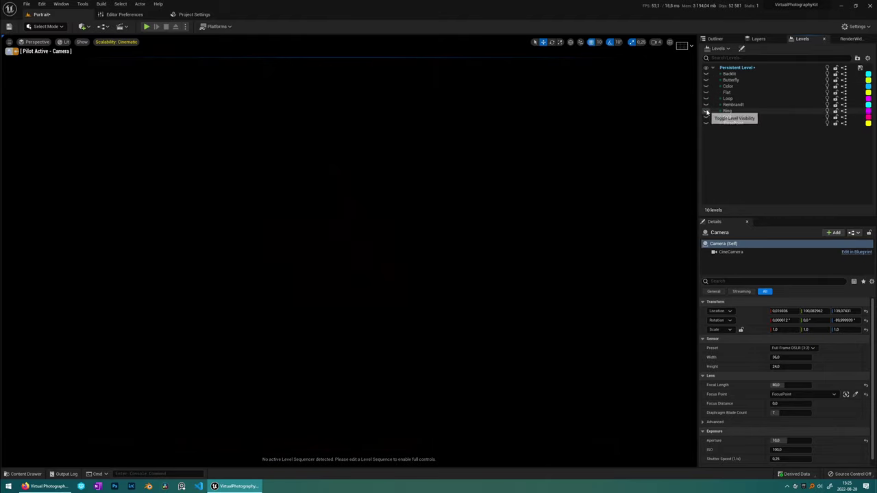
click(706, 110)
click(706, 117)
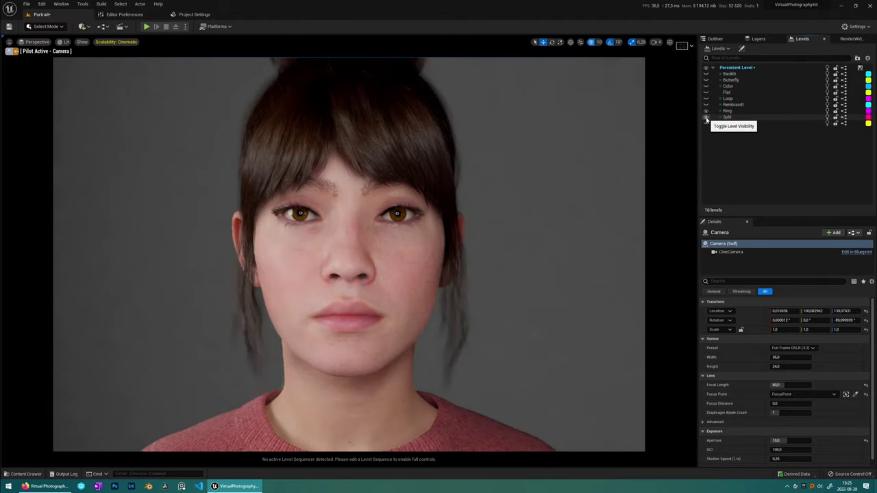
click(707, 117)
- Change the Ring lighting level's streaming method to Always Loaded
click(747, 111)
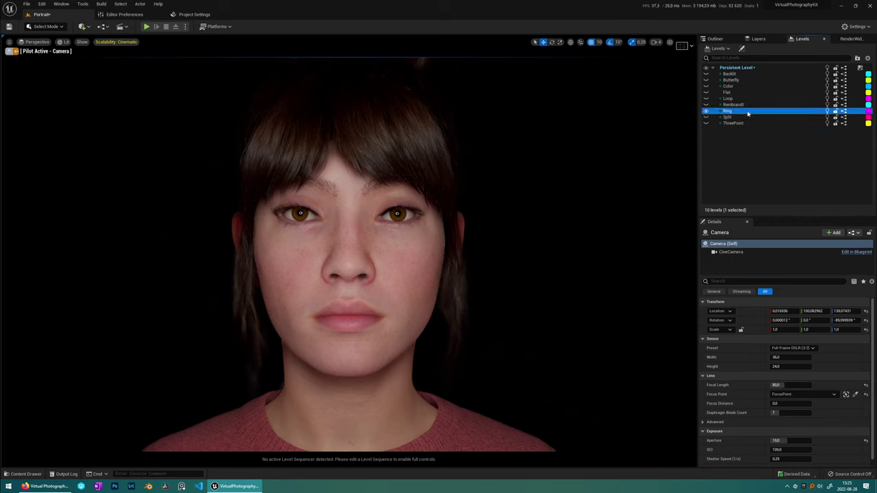
right_click(748, 113)
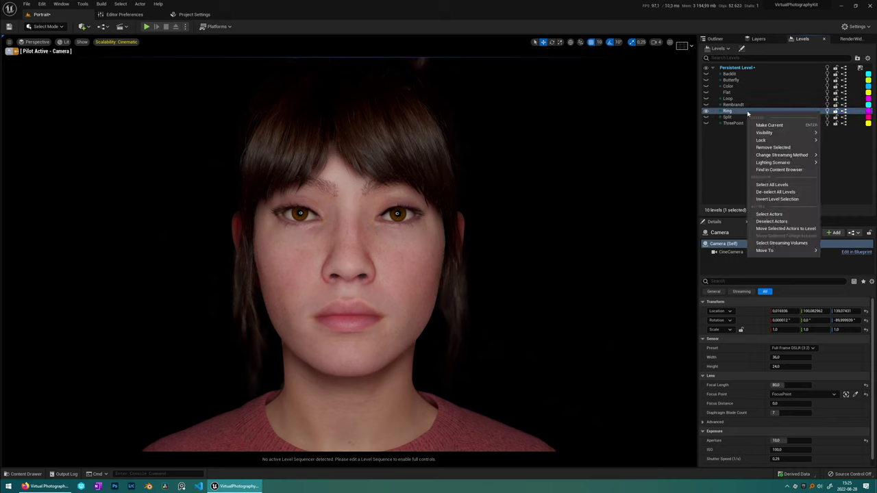
mouse_move(794, 155)
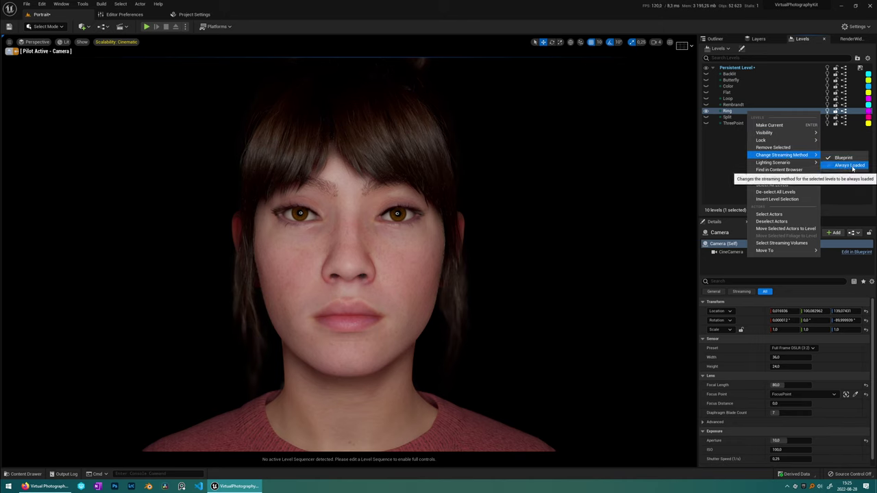
click(835, 167)
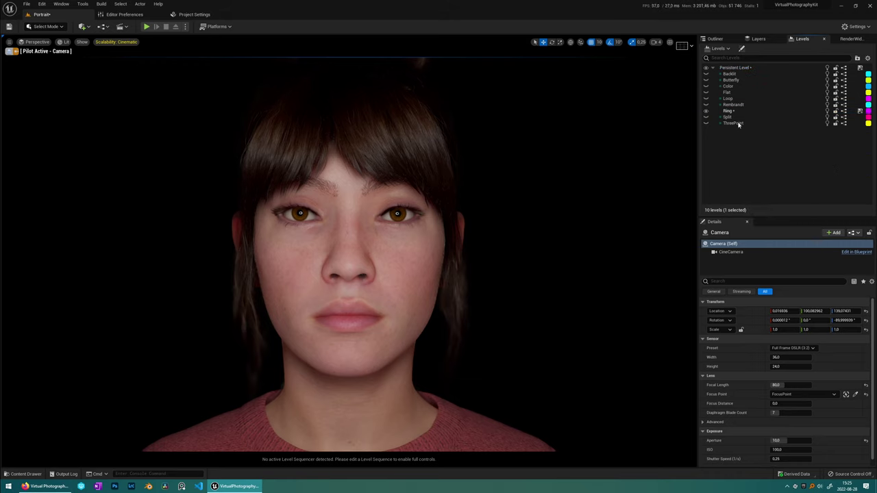
- Change the Flat lighting level's streaming method to Blueprint, and toggle the Loop level's visibility on and back off
click(728, 93)
right_click(728, 94)
mouse_move(774, 136)
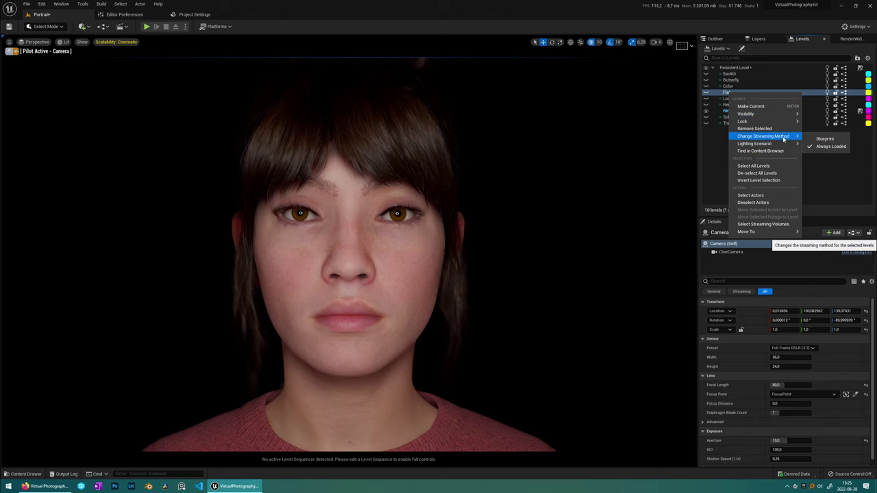
click(824, 140)
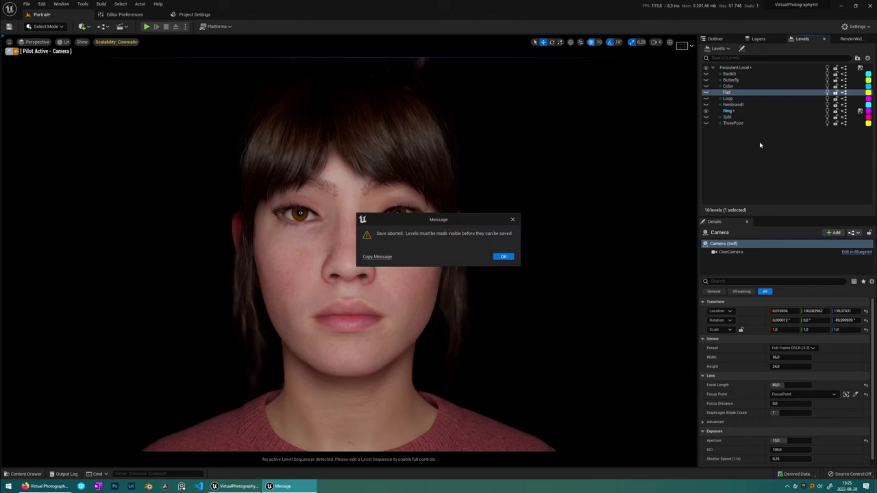
key(Return)
click(706, 93)
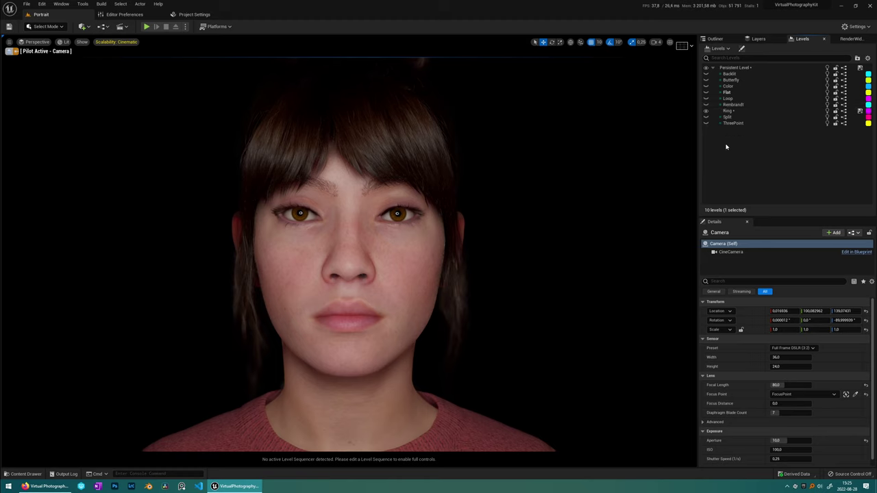
click(706, 98)
click(706, 97)
- Set the render sequence to LS_Portrait and check the level's list of existing cinematics
click(850, 38)
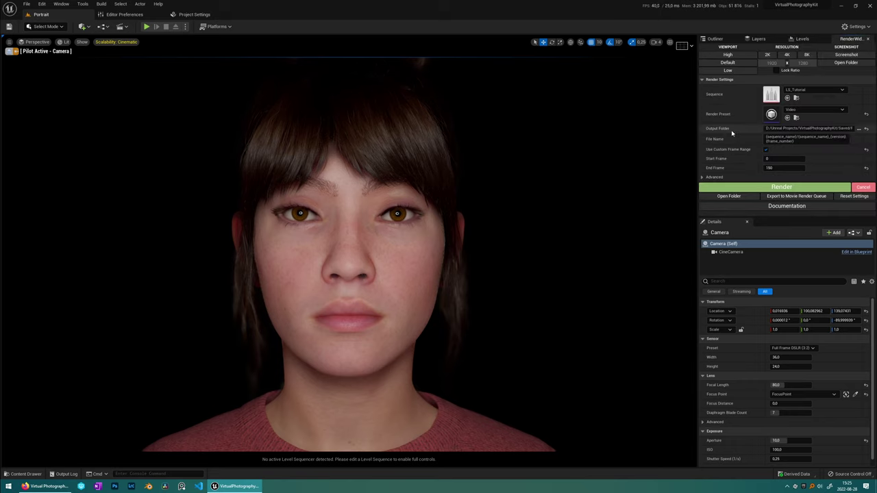
click(833, 92)
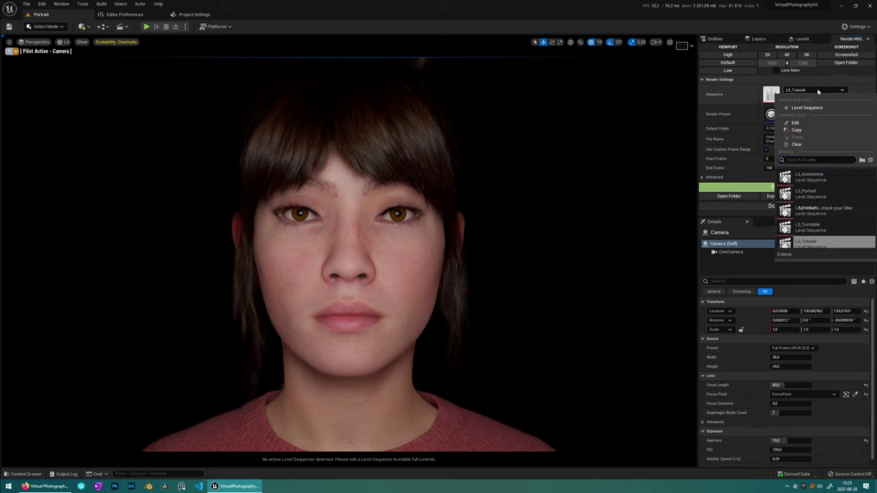
click(829, 195)
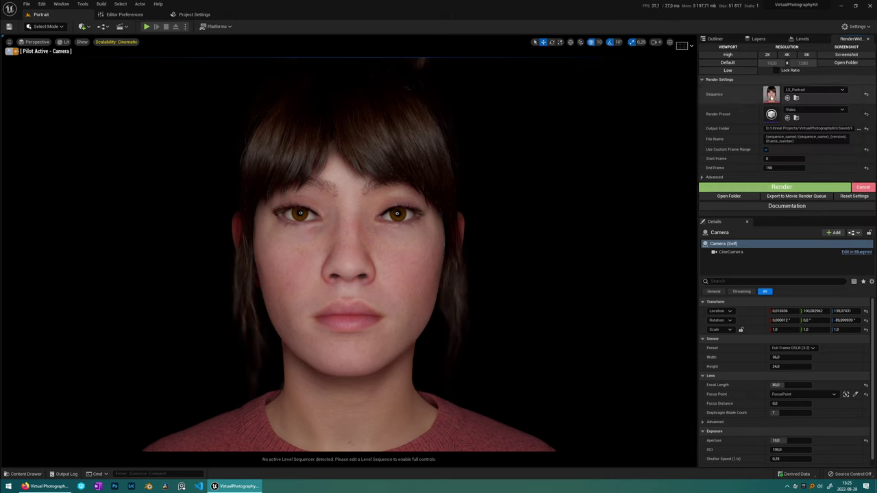
click(121, 26)
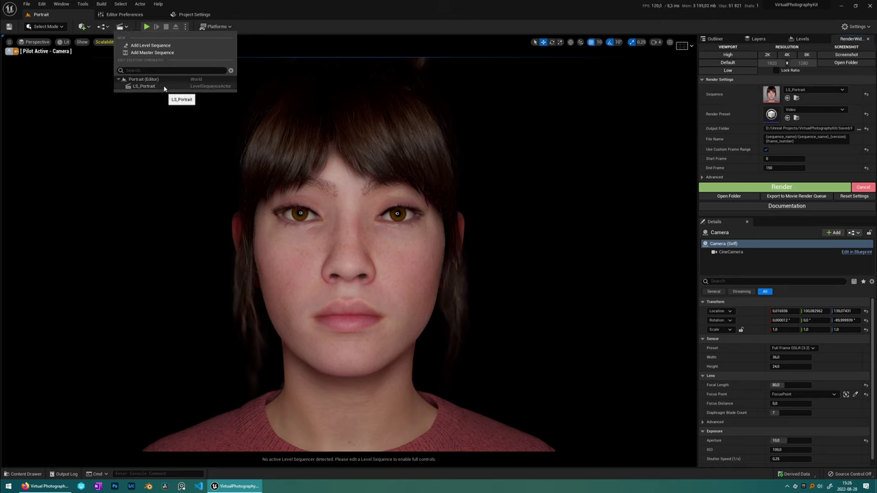
click(338, 24)
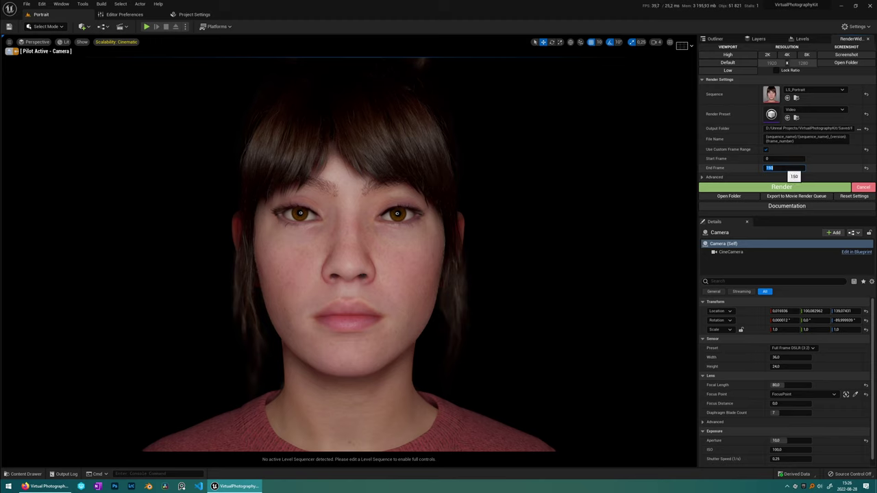
- Switch the render preset to StillImage with end frame 1, render the portrait, and close the message log
click(815, 109)
click(808, 198)
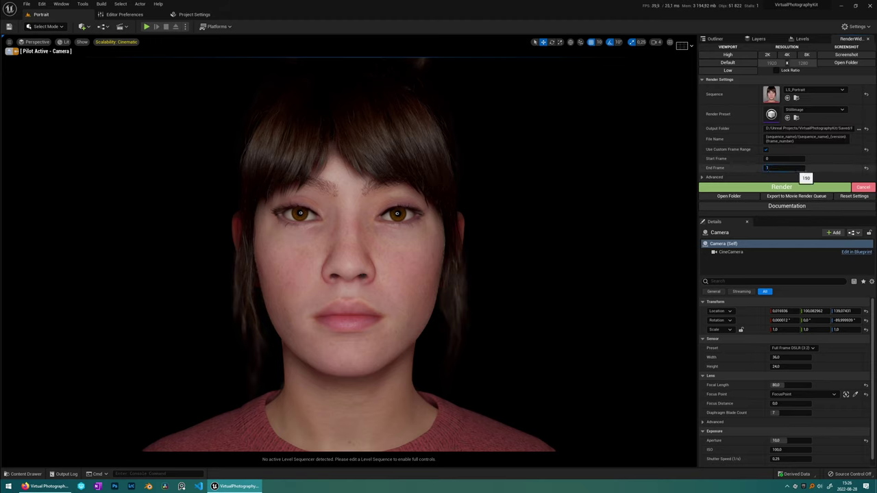
click(760, 188)
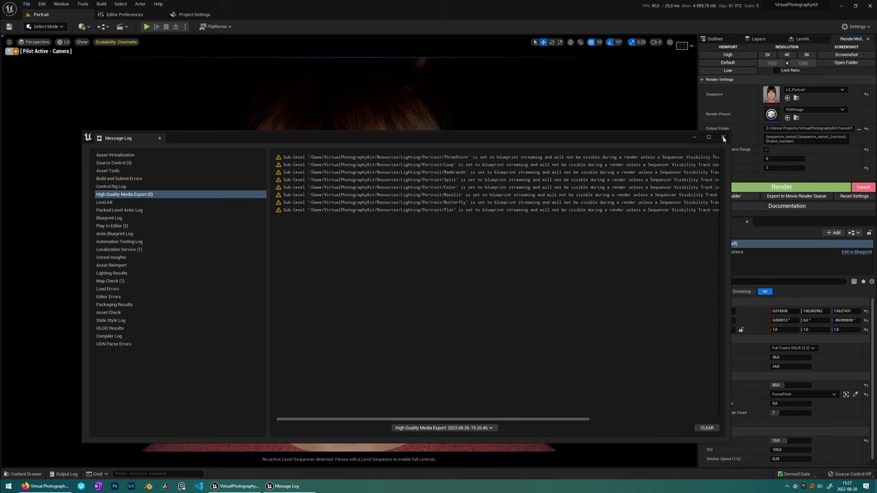
click(723, 137)
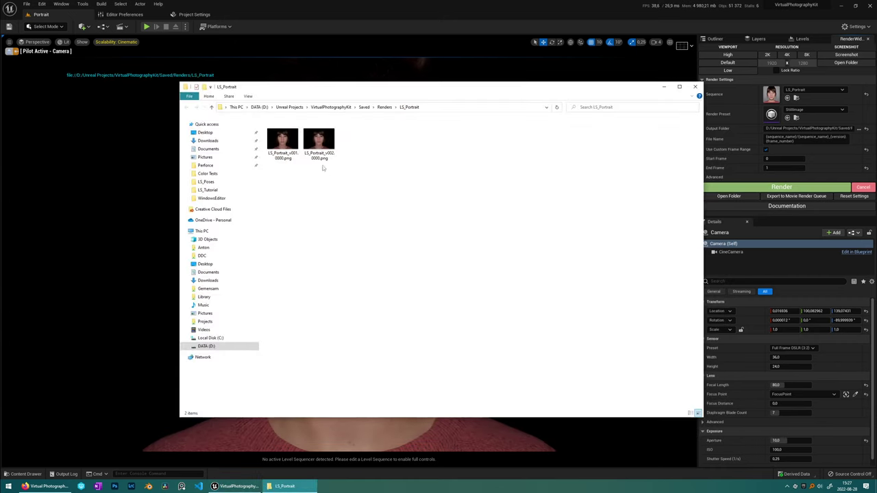
- View the rendered LS_Portrait_v002.0000.png from the output folder, and close the image viewer and folder
double_click(318, 157)
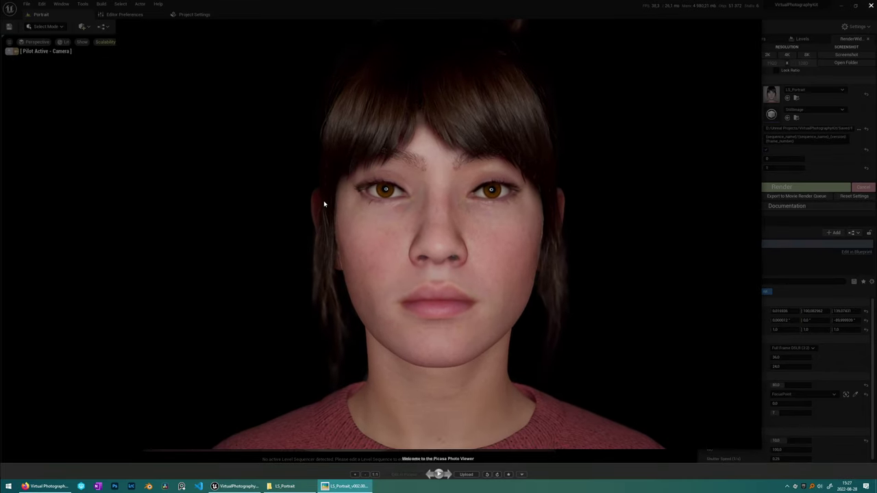
key(Escape)
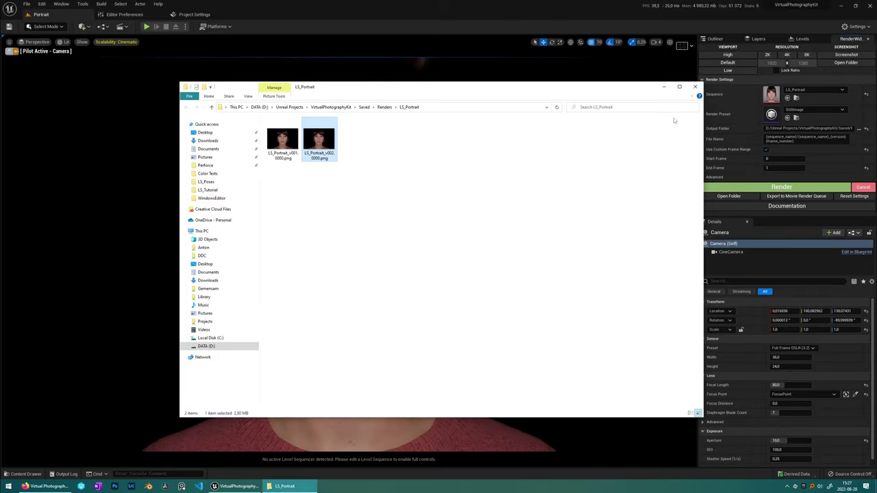
click(693, 87)
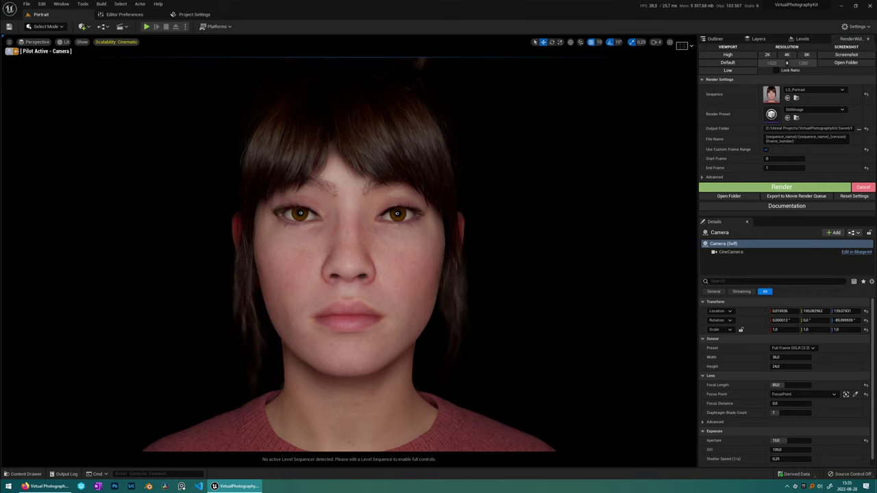
- Create a level named Test in the VirtualPhotographyKit folder and open it
key(ctrl+space)
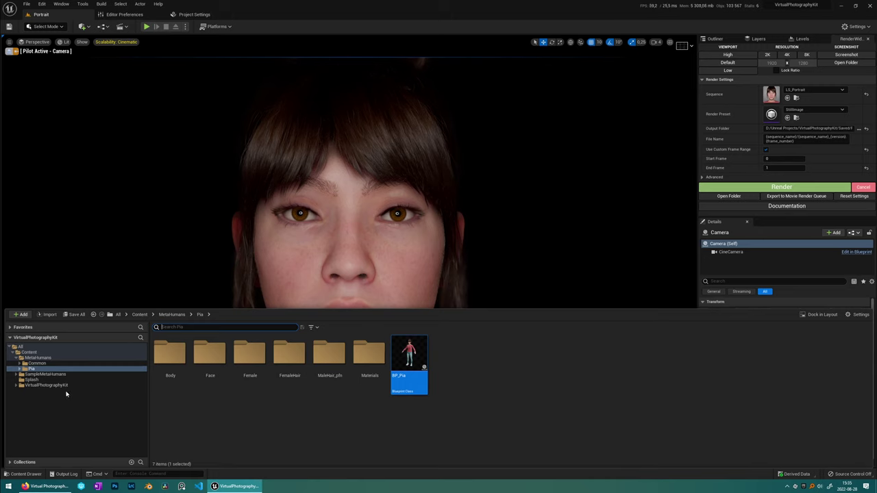
click(65, 386)
click(22, 315)
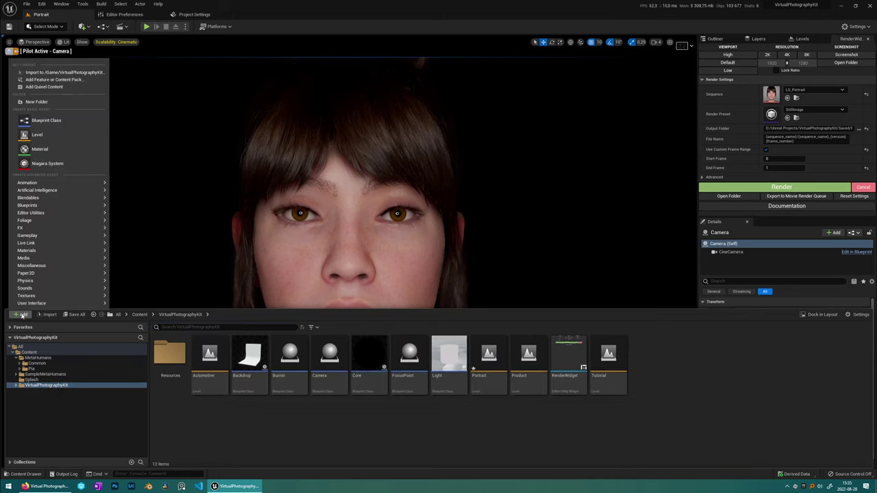
click(39, 133)
text(T)
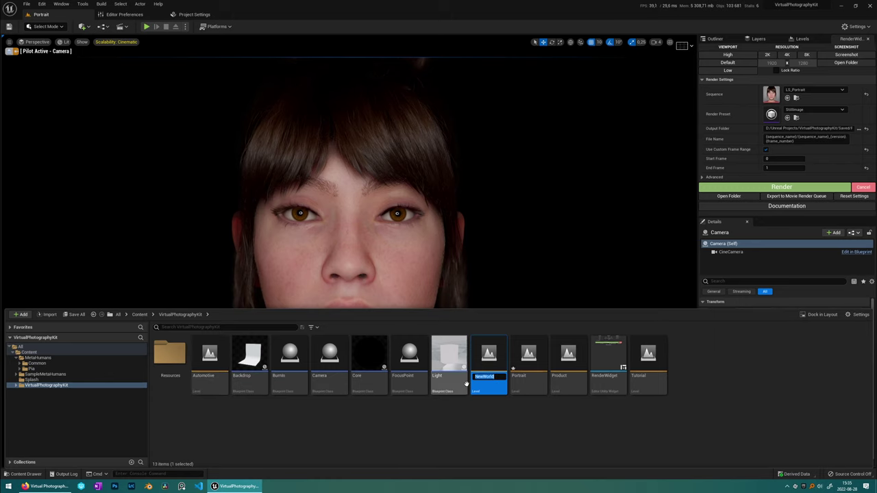
text(est)
key(Return)
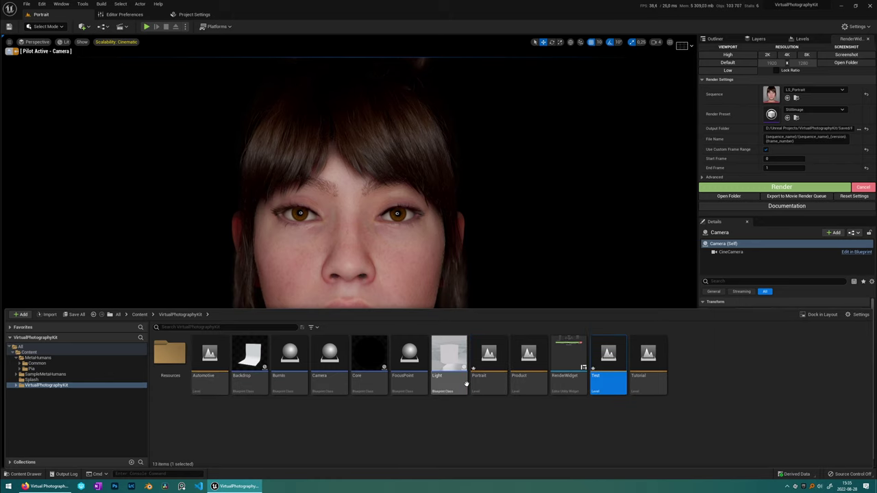
double_click(602, 353)
click(458, 320)
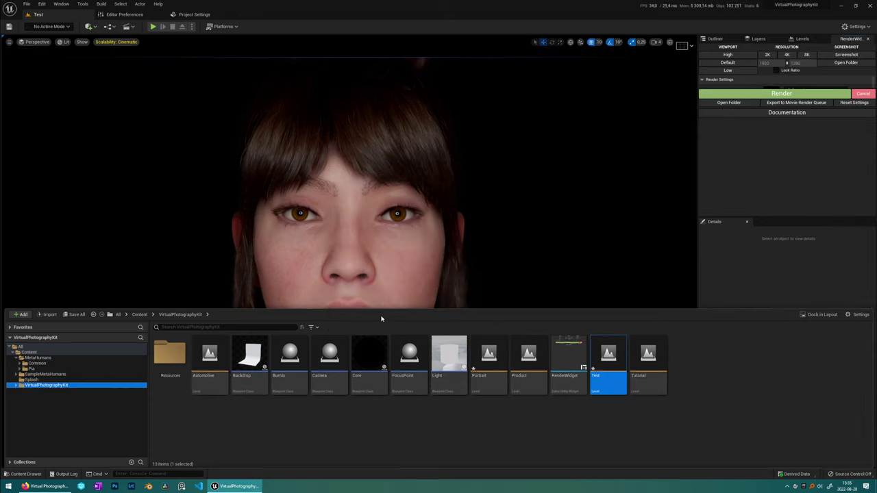
click(342, 258)
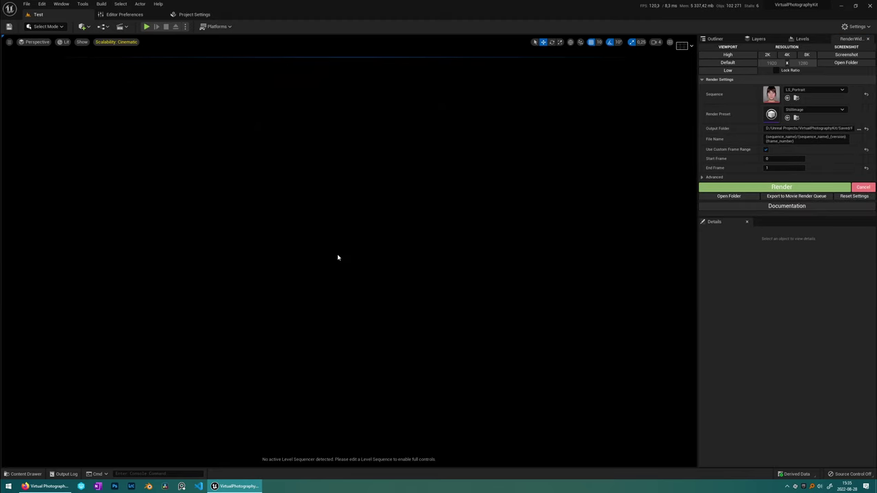
- Add the Backdrop blueprint to the level and reset its location to the origin
key(ctrl+space)
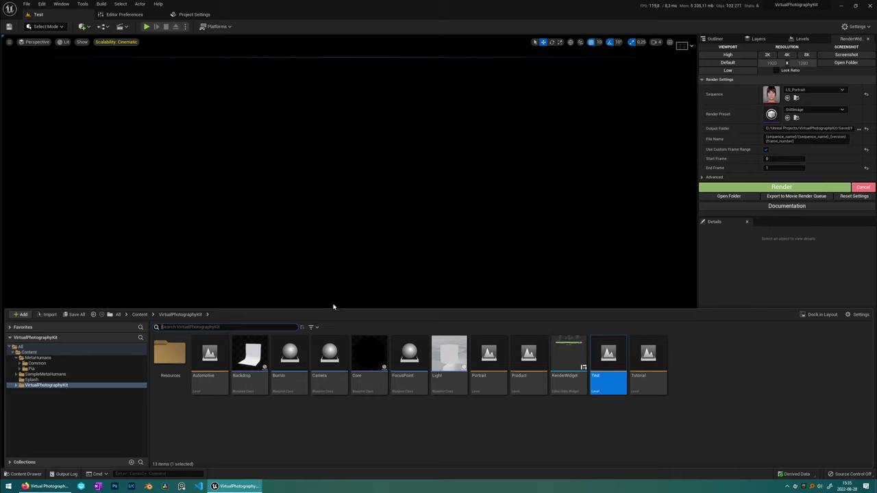
drag(250, 355, 336, 308)
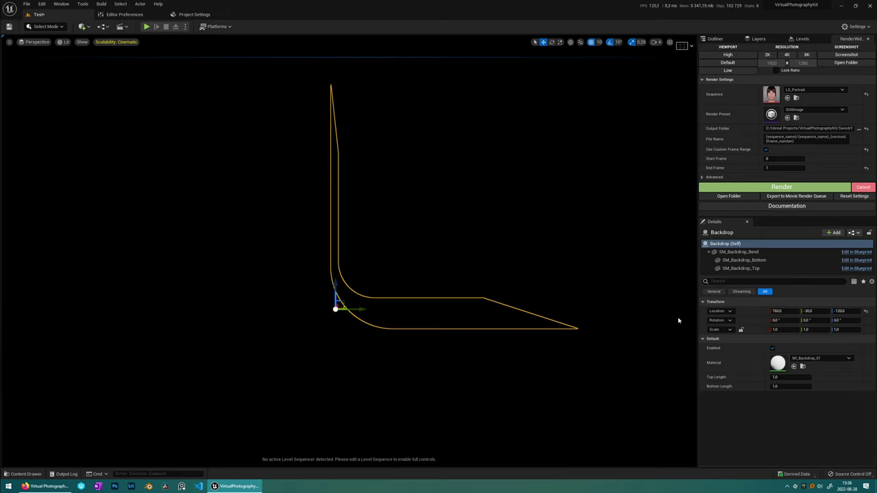
click(865, 312)
mouse_move(578, 242)
right_down()
mouse_move(411, 247)
mouse_move(568, 235)
right_up()
- Add the Core blueprint to the level and reset its location to the origin
key(ctrl+space)
click(365, 347)
drag(365, 346, 405, 252)
click(864, 311)
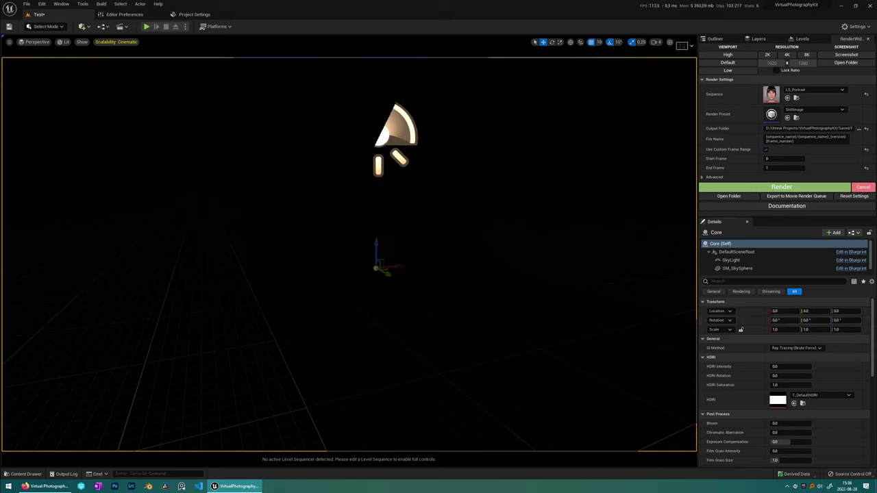
- Examine the Core's HDRI, Post Process, Tonemap, Ray Tracing and Path Tracing settings
scroll(749, 368, down, 3)
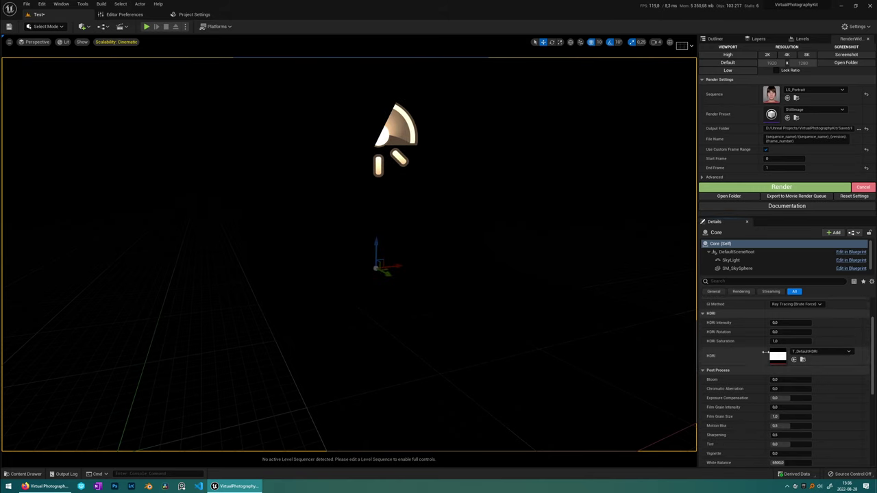
scroll(741, 397, down, 10)
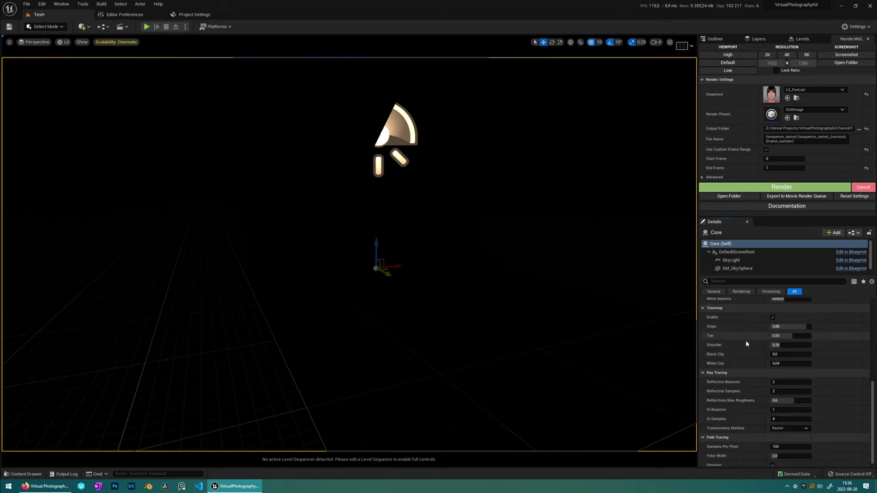
scroll(745, 430, down, 1)
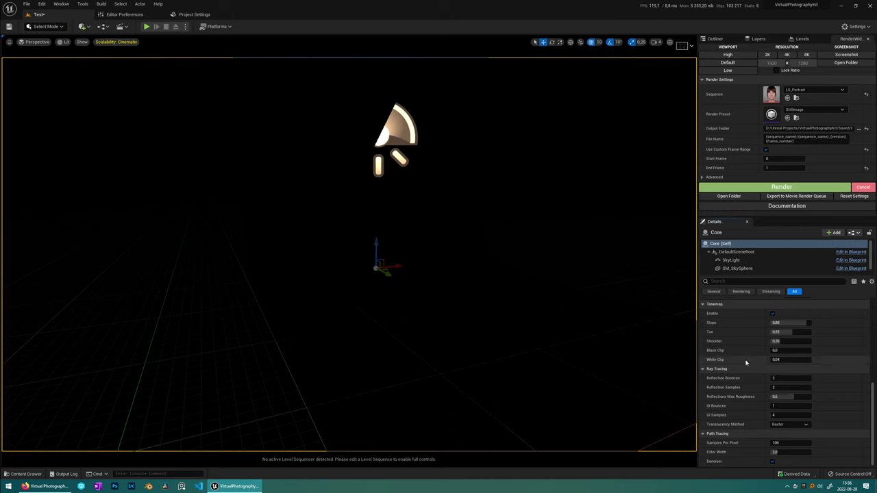
scroll(746, 362, up, 5)
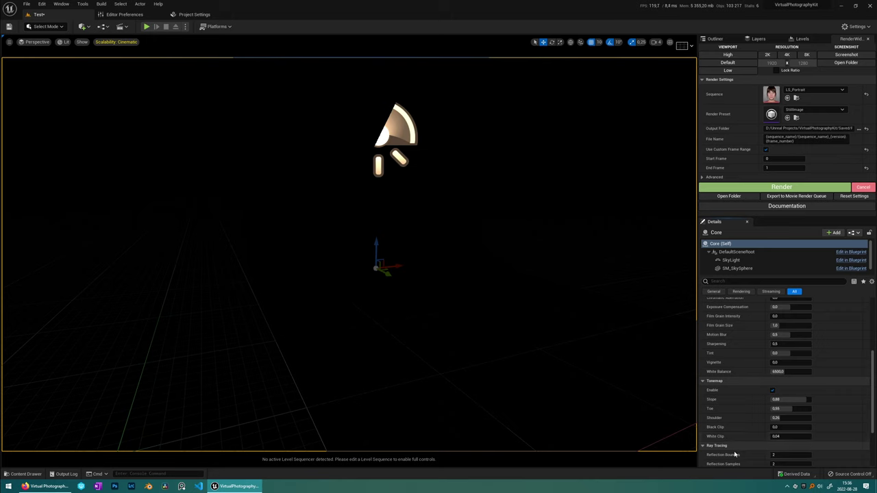
scroll(735, 455, down, 4)
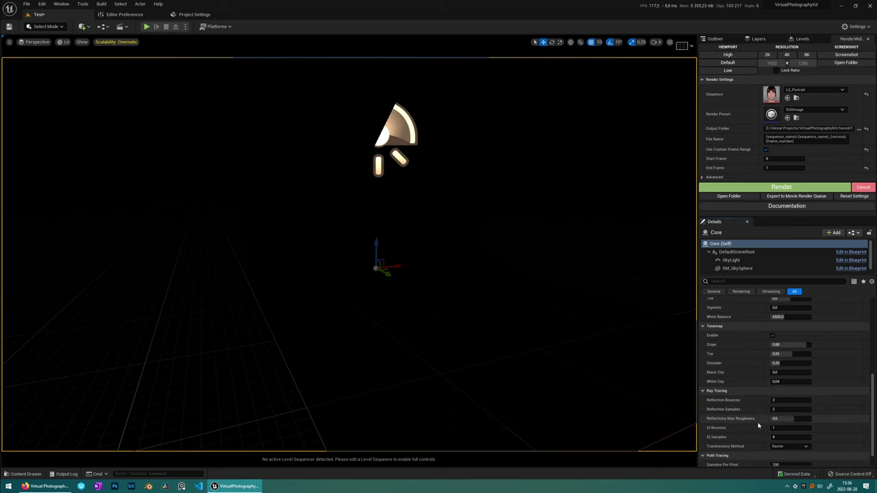
scroll(755, 426, up, 10)
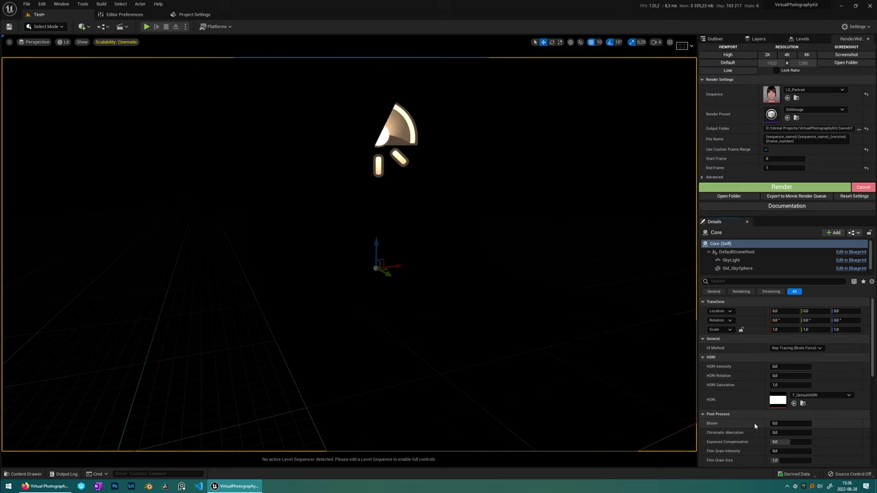
- Add the Camera blueprint to the level at location -100, 60, 10 and switch to rotation mode
key(ctrl+space)
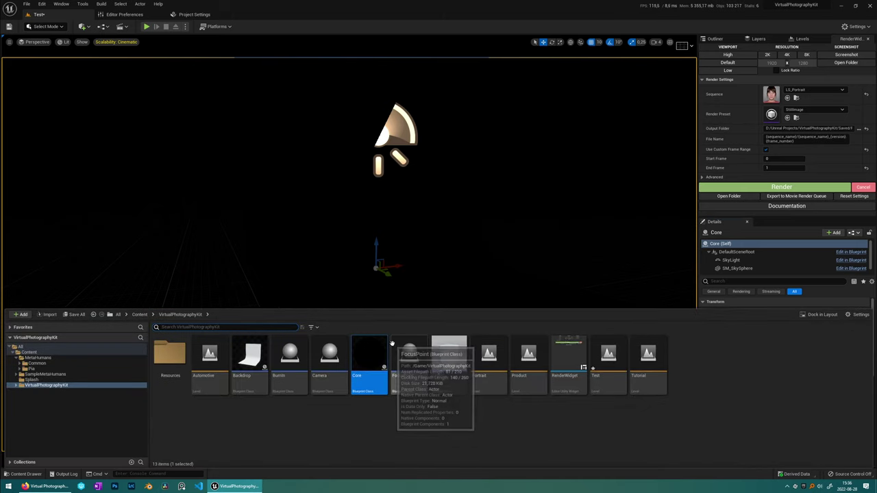
drag(330, 349, 329, 278)
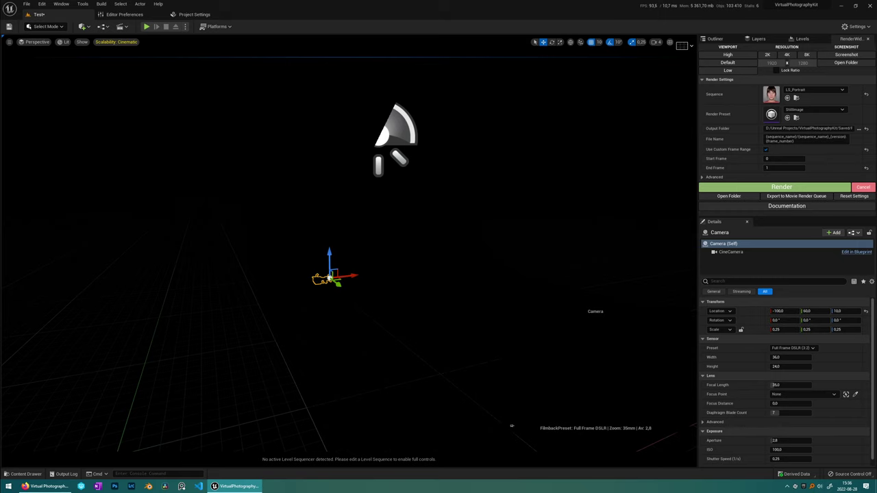
key(e)
- Add the Light blueprint to the level and move it out in front of the backdrop
key(ctrl+space)
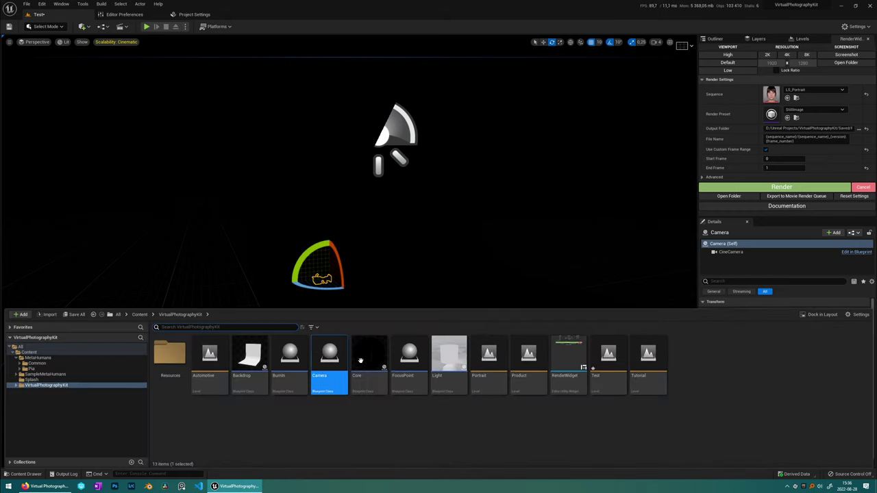
drag(489, 384, 388, 244)
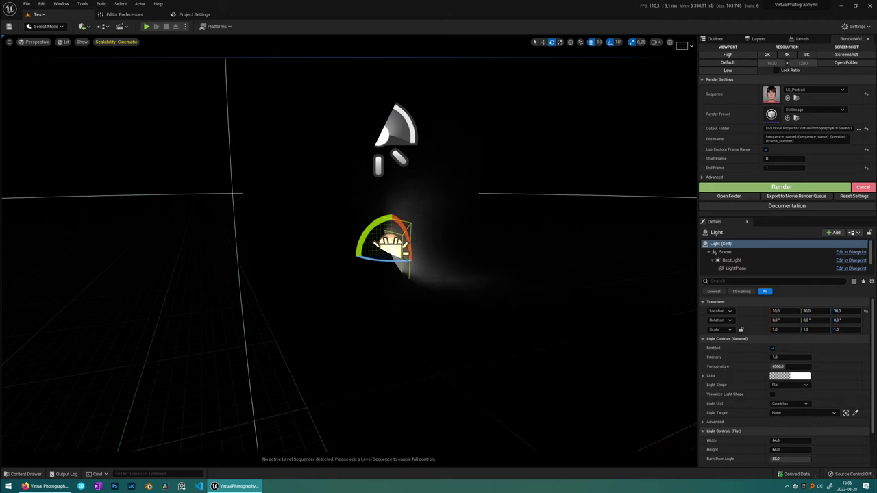
right_drag(388, 244, 351, 245)
key(w)
drag(435, 262, 288, 393)
- Rotate the light -90° about the vertical axis to face the backdrop and shift it to location -40, 240, 30
key(e)
drag(310, 325, 356, 342)
right_drag(356, 343, 306, 341)
key(w)
drag(414, 326, 527, 339)
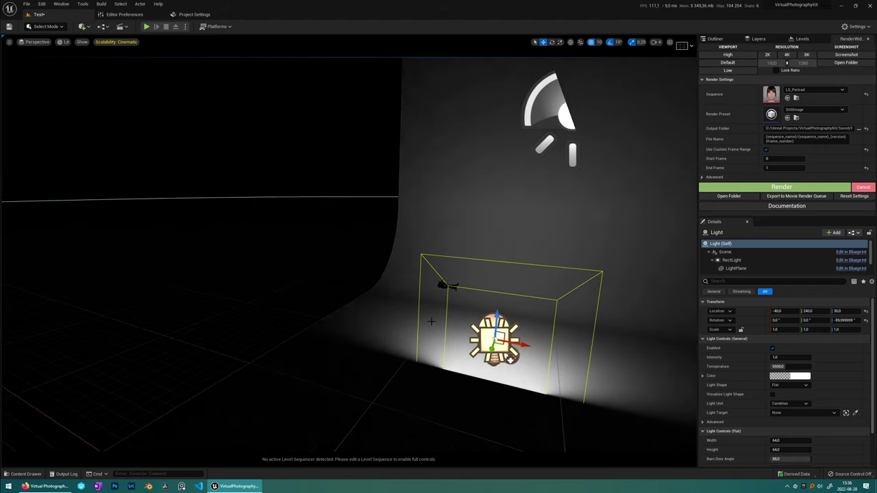
right_drag(510, 358, 372, 351)
- Add the BP_Pia MetaHuman blueprint to the level and reset its location to the origin
key(ctrl+space)
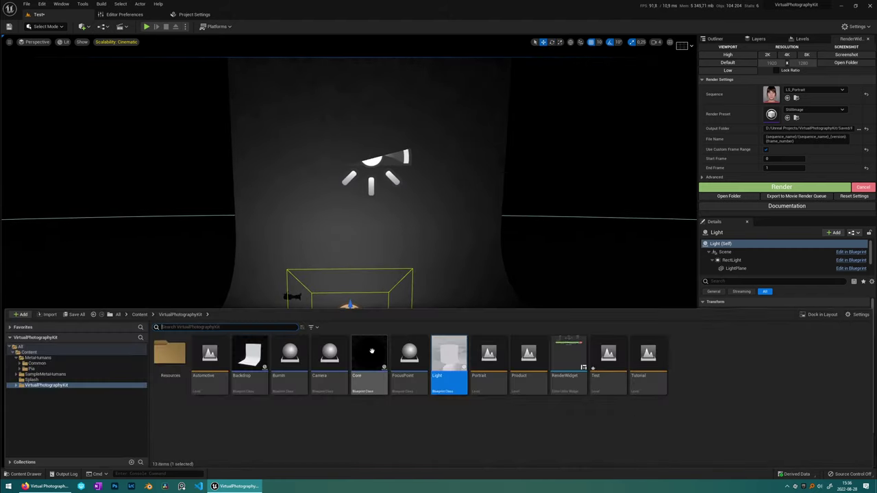
click(39, 363)
mouse_move(407, 352)
mouse_down()
mouse_move(423, 297)
mouse_move(407, 338)
mouse_up()
click(865, 319)
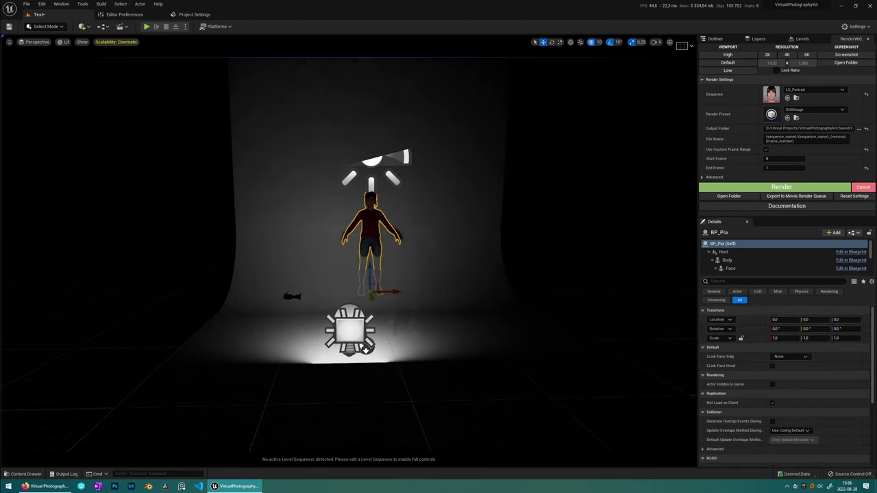
- Move the backdrop behind the character to a Y location of -140
mouse_move(406, 309)
right_down()
mouse_move(457, 307)
mouse_move(411, 309)
right_up()
click(406, 308)
drag(303, 302, 270, 289)
key(w)
right_drag(344, 296, 329, 296)
- Open Viewport 2, dock it beside the main viewport and make it the narrower of the two
click(61, 3)
mouse_move(109, 45)
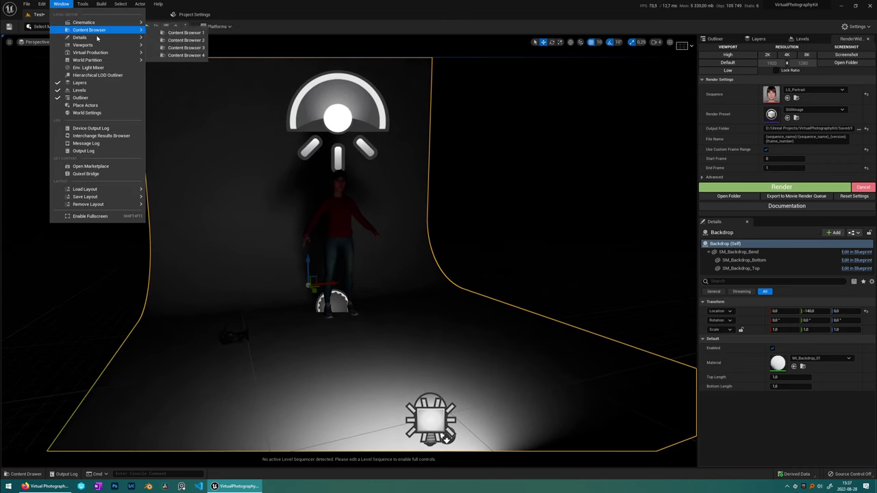
click(178, 55)
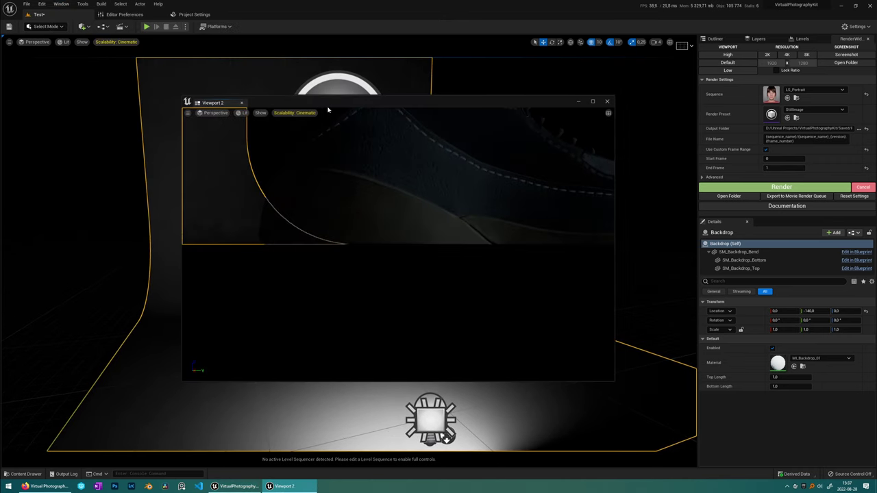
drag(328, 107, 316, 106)
drag(209, 104, 25, 102)
drag(350, 137, 244, 137)
- Pilot the Camera in the main viewport and fly it up close to the character's face
click(396, 289)
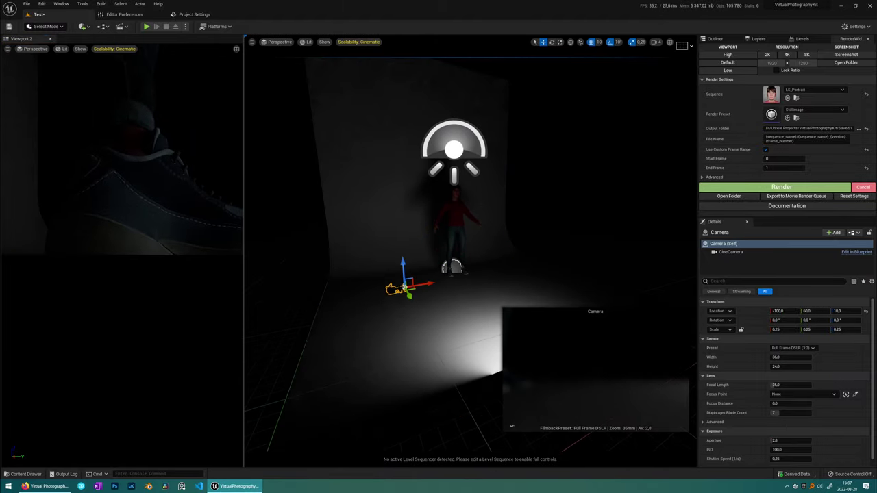
key(ctrl+shift+p)
key(s)
key(e)
right_drag(470, 255, 281, 247)
key(d)
key(w)
key(e)
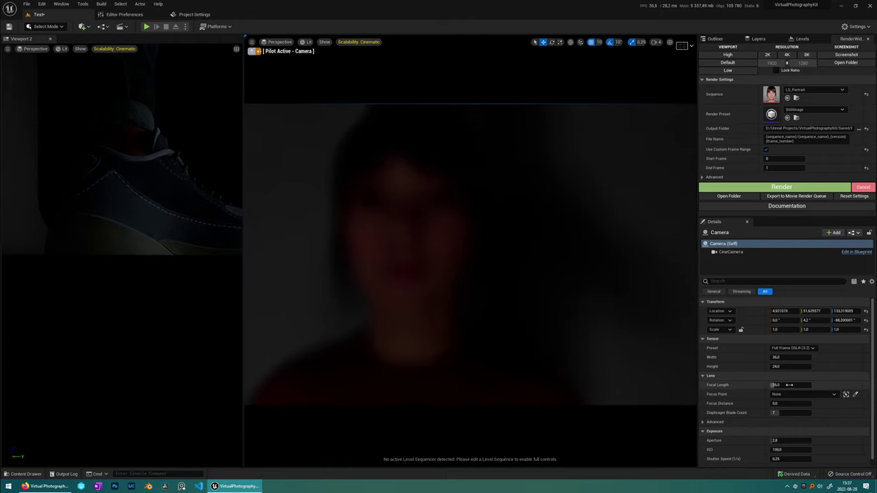
- Increase the camera's focal length and move the piloted camera back from the character
key(Return)
key(s)
key(a)
right_drag(548, 287, 548, 287)
key(e)
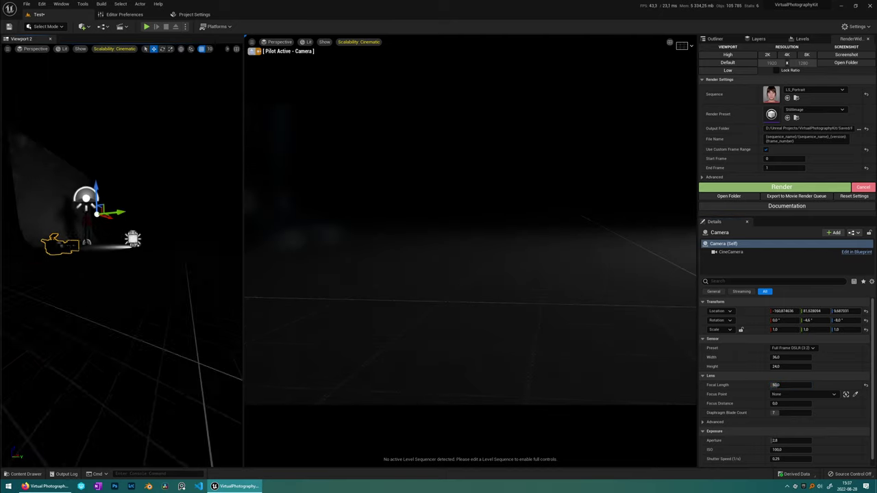
- Pilot the Light in Viewport 2 and fly it beside the character's head, aimed at the face, at about 37, 33, 144
mouse_move(124, 261)
right_down()
mouse_move(110, 260)
mouse_move(118, 257)
right_up()
key(w)
click(152, 228)
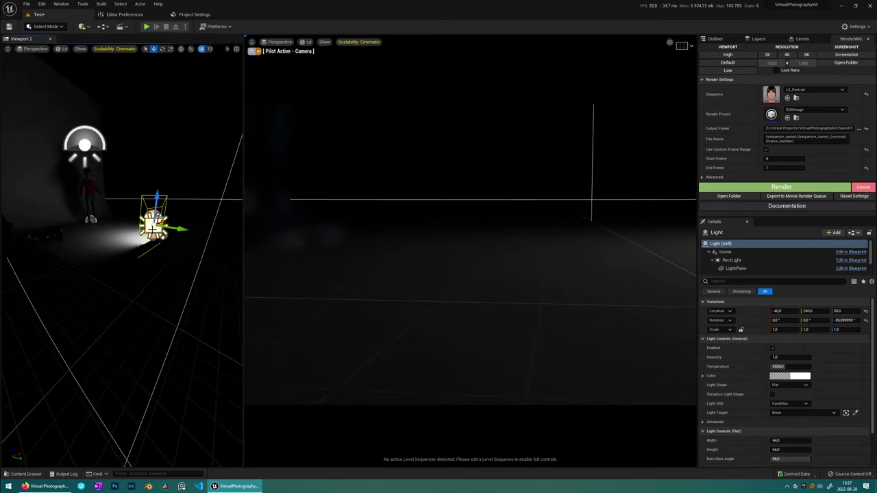
key(ctrl+shift+p)
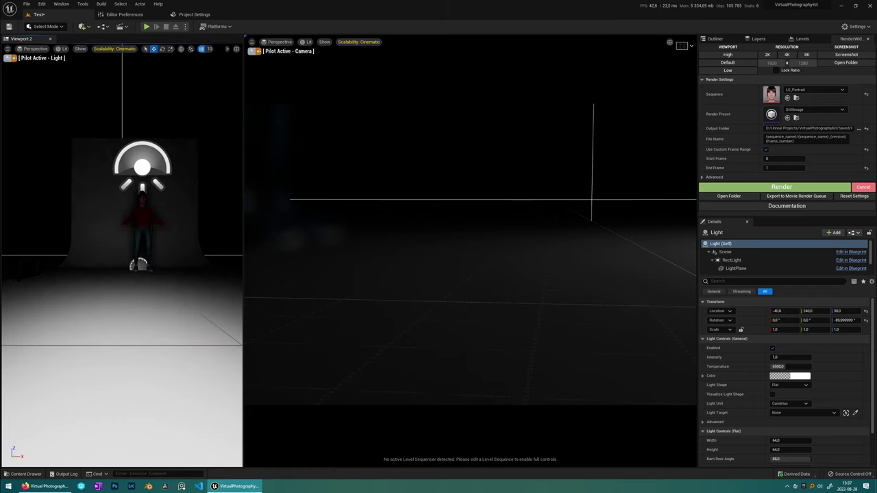
key(a)
mouse_move(123, 260)
right_down()
mouse_move(163, 277)
mouse_move(143, 267)
mouse_move(182, 266)
mouse_move(102, 265)
mouse_move(89, 256)
mouse_move(113, 258)
right_up()
key(w)
key(e)
key(e)
key(w)
key(a)
key(w)
key(d)
key(w)
key(a)
key(q)
key(s)
key(w)
key(a)
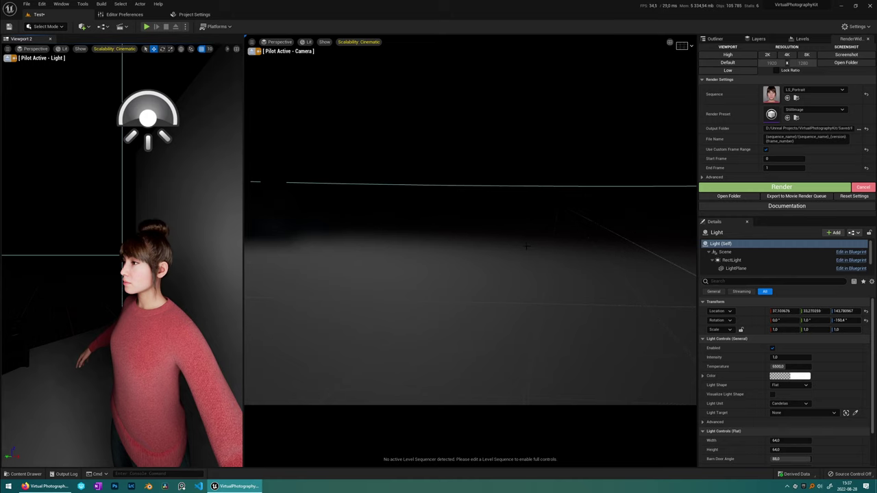
- Reframe the camera on the character's head and shoulders and place a FocusPoint blueprint over the face
right_drag(470, 254, 517, 207)
key(d)
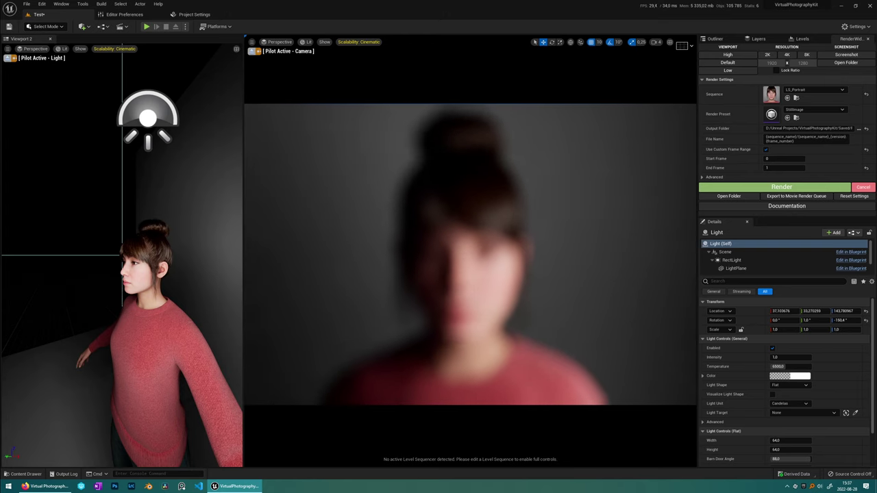
key(ctrl+space)
click(56, 387)
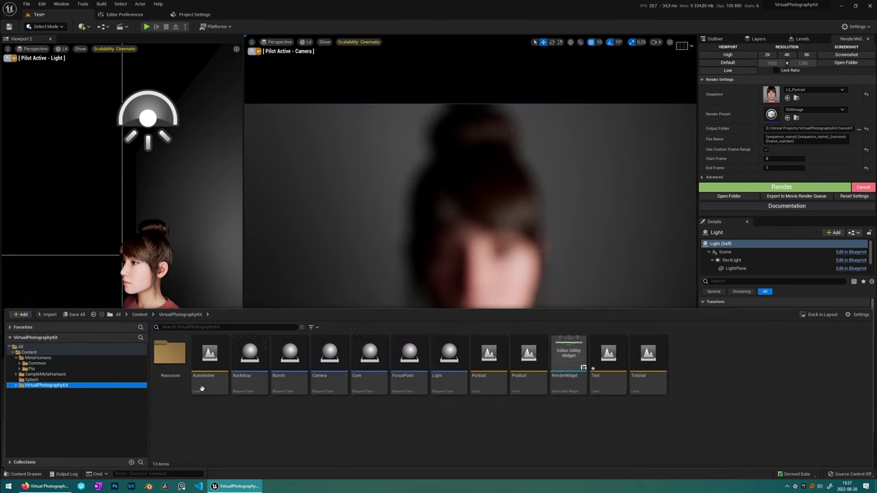
drag(400, 370, 457, 287)
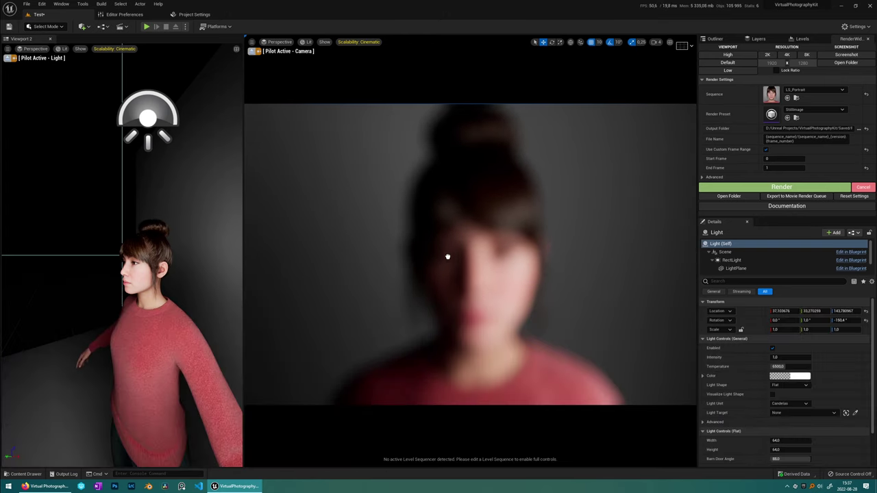
drag(447, 257, 435, 258)
- Swing the piloted light around to the character's other side and stop piloting it in Viewport 2
key(a)
right_drag(47, 94, 147, 94)
scroll(67, 209, down, 3)
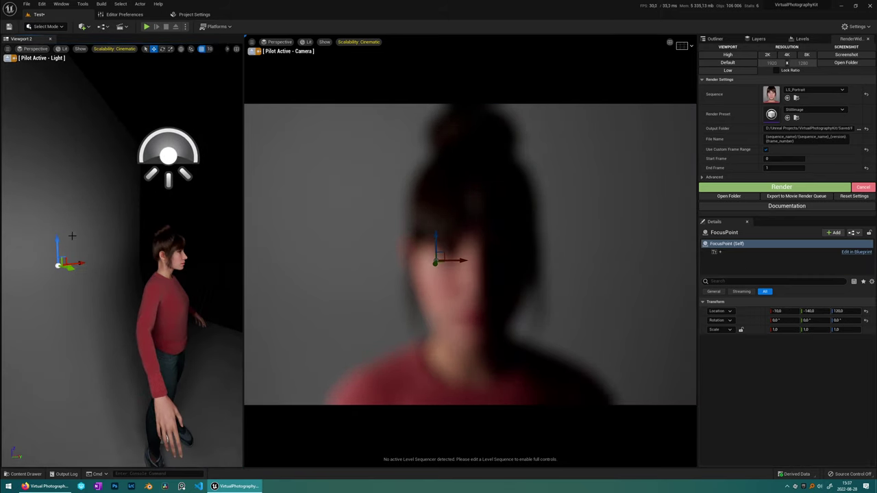
click(7, 60)
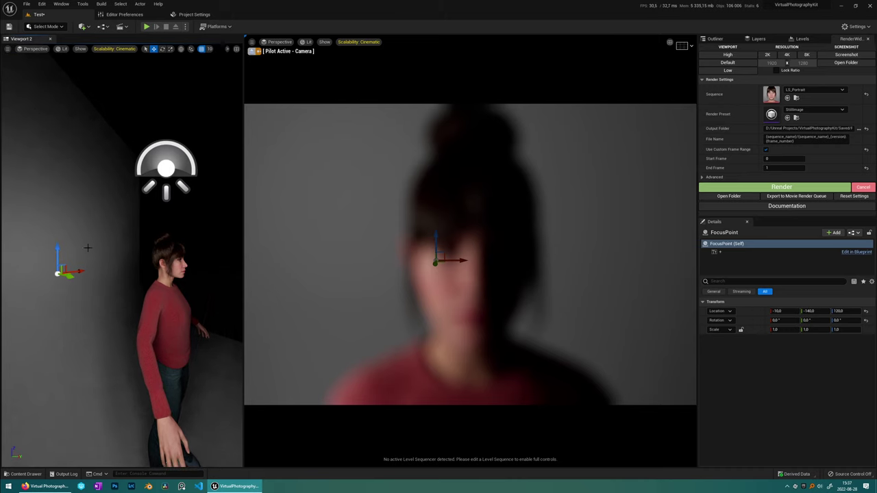
- Disable grid snapping and raise the FocusPoint to the character's eye height, at about 143.6 on Z
key(d)
right_drag(83, 247, 60, 263)
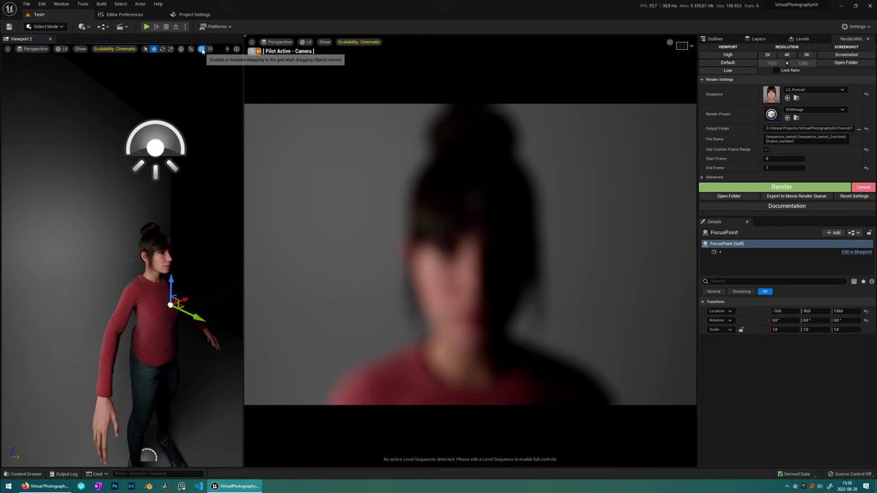
drag(171, 284, 174, 208)
- Assign the FocusPoint actor as the Camera's lens focus point
click(714, 38)
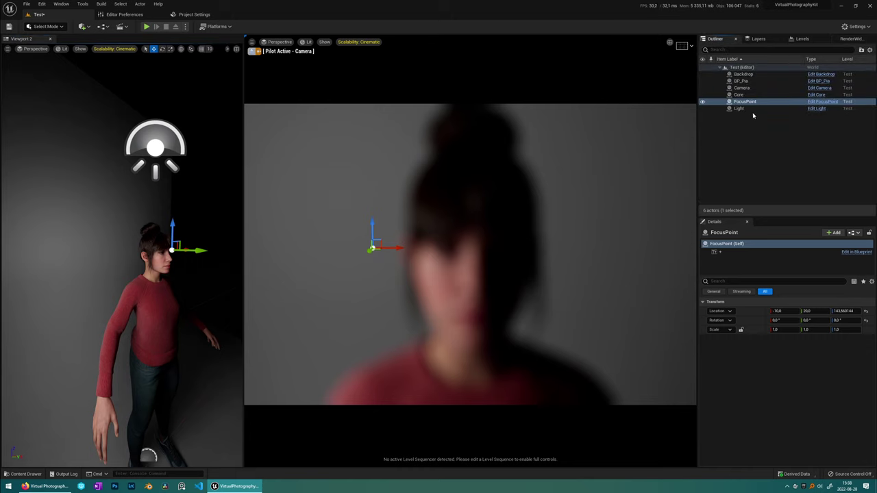
click(742, 88)
click(791, 395)
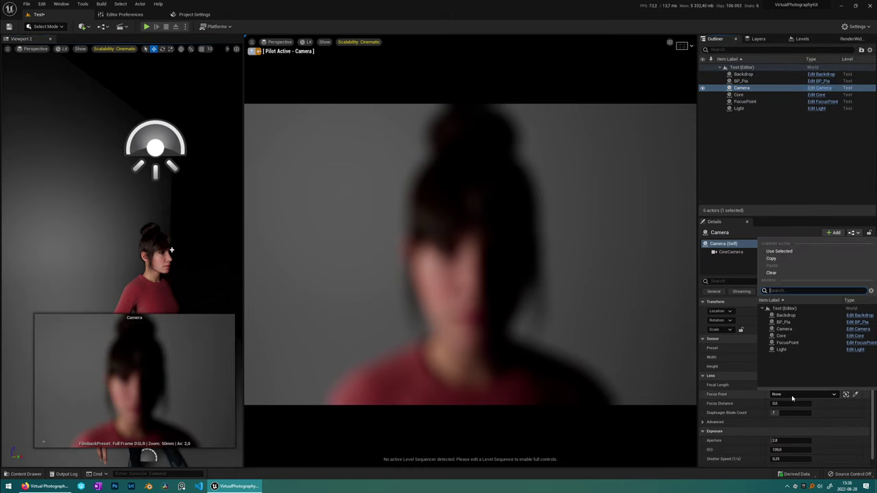
click(789, 344)
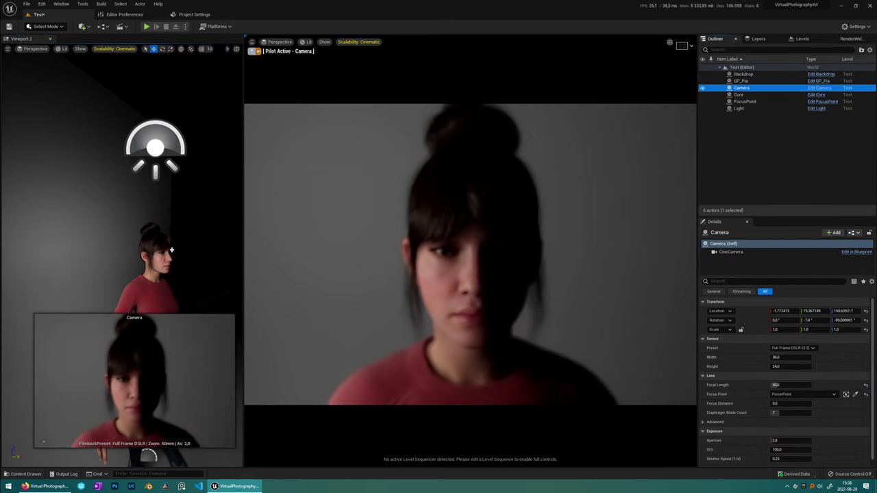
- Move the FocusPoint close to the character's face, rotate it to -90° about Z, and shift it sideways over the lit eye
click(171, 250)
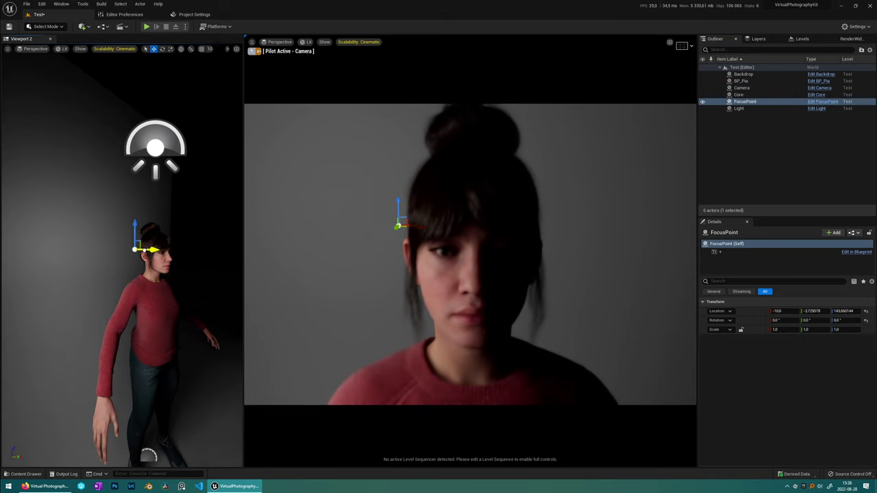
mouse_move(172, 250)
mouse_down()
mouse_move(222, 251)
mouse_move(110, 250)
mouse_move(164, 250)
mouse_up()
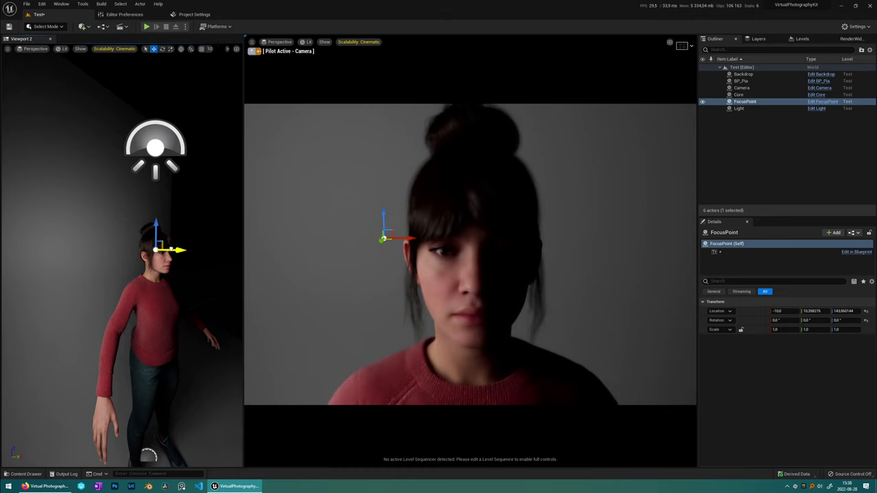
right_drag(164, 250, 62, 258)
key(e)
drag(82, 282, 89, 282)
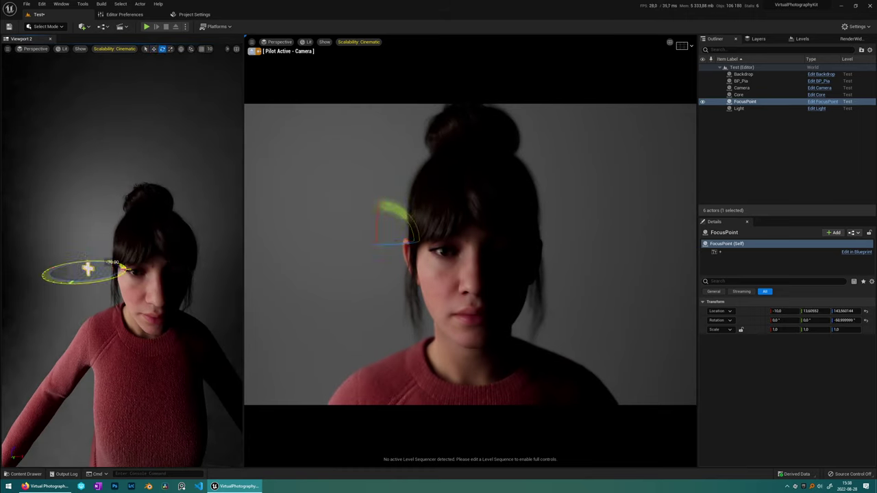
key(w)
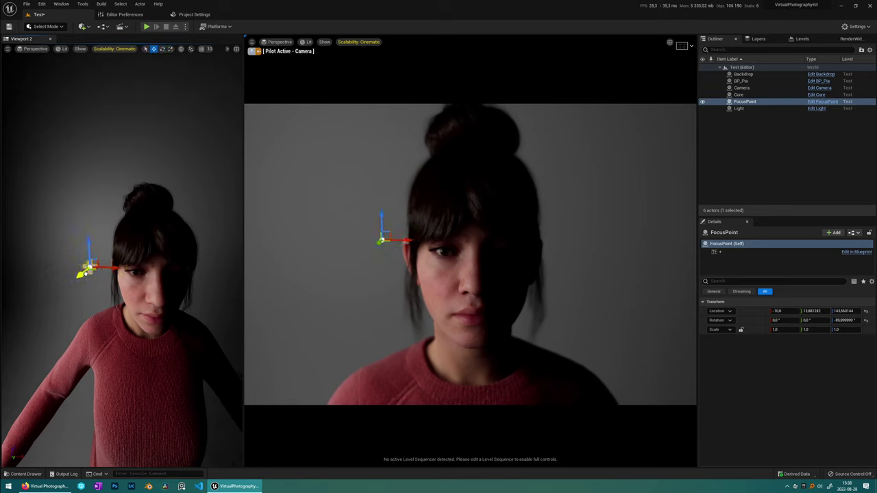
drag(116, 265, 149, 264)
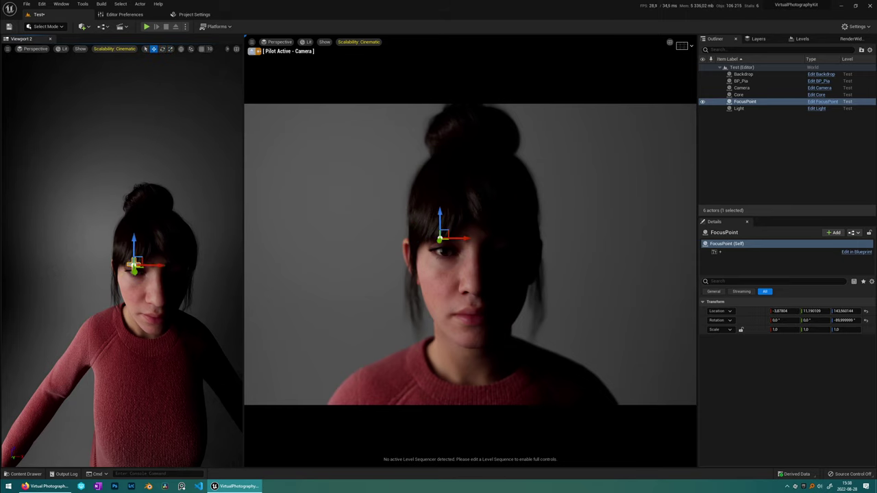
- Set the horizontal field of view of Viewport 2 to 60
click(34, 49)
click(7, 49)
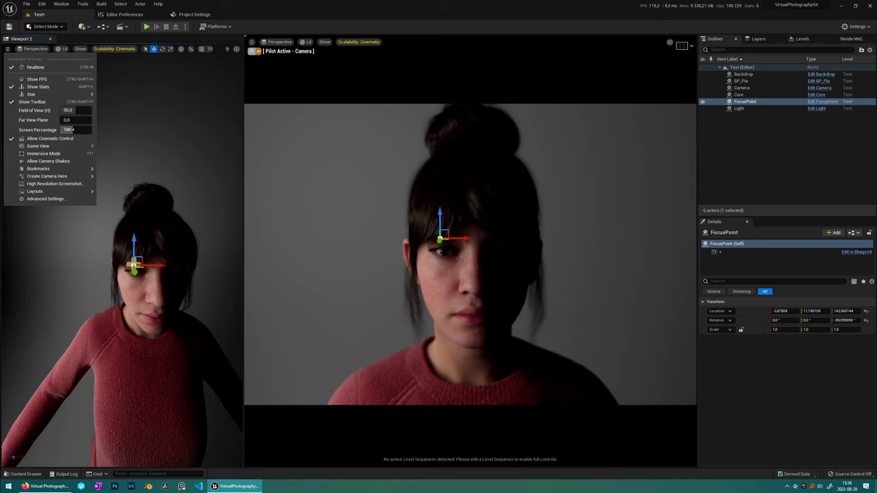
text(60)
key(Return)
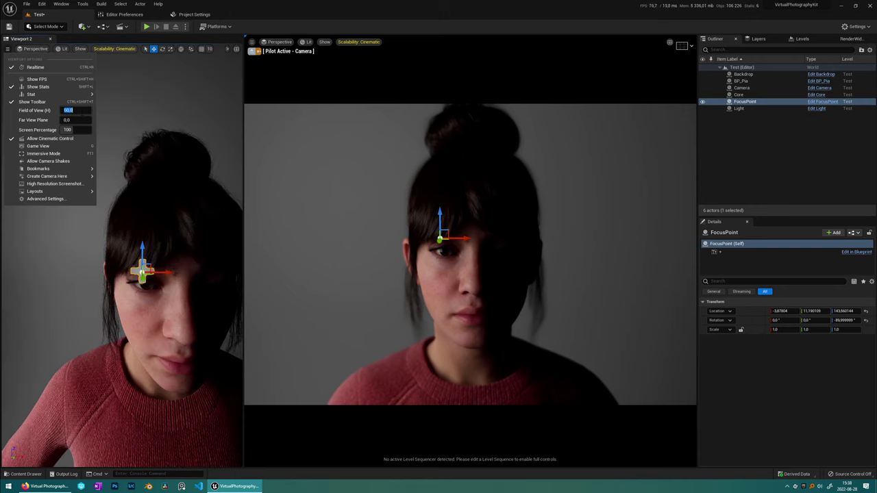
- Fine-tune the FocusPoint onto the character's lit eye, at about -3.4, 9.5, 141.9
right_drag(137, 288, 199, 261)
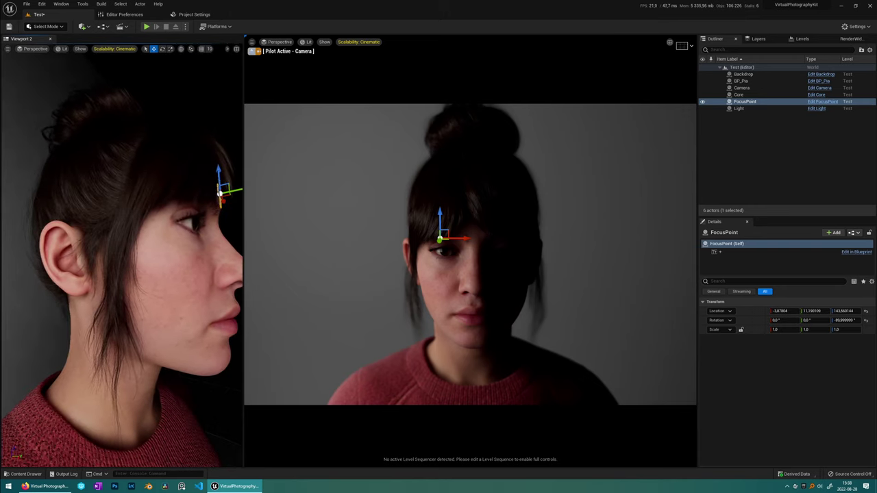
right_drag(182, 223, 223, 218)
drag(181, 199, 123, 228)
scroll(132, 238, up, 3)
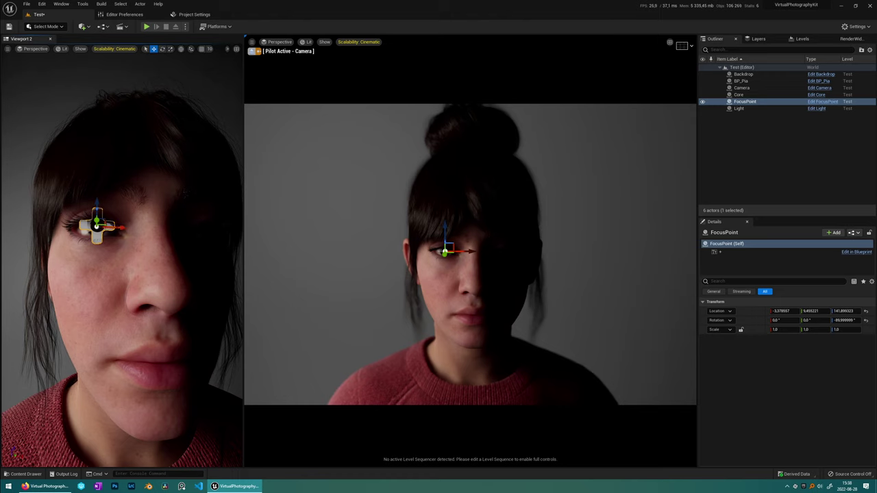
scroll(102, 261, down, 3)
alt+drag(102, 261, 164, 261)
right_drag(101, 261, 130, 260)
scroll(101, 261, down, 2)
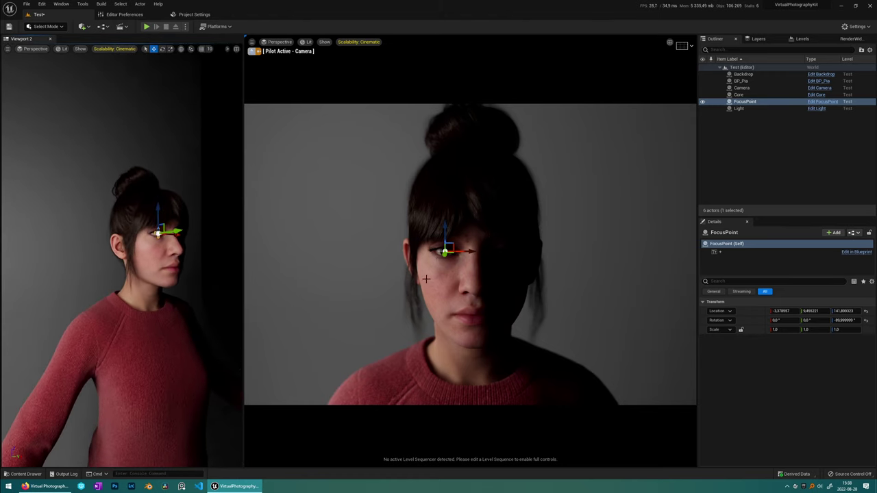
- Fly the piloted Camera closer for a tight framing of the character's face and clear the selection
mouse_move(427, 279)
right_down()
mouse_move(441, 265)
mouse_move(438, 289)
mouse_move(425, 264)
mouse_move(426, 278)
right_up()
key(w)
key(s)
key(d)
right_drag(313, 244, 281, 233)
key(w)
key(w)
key(d)
key(s)
key(Escape)
key(a)
key(w)
key(s)
key(d)
key(w)
key(s)
key(w)
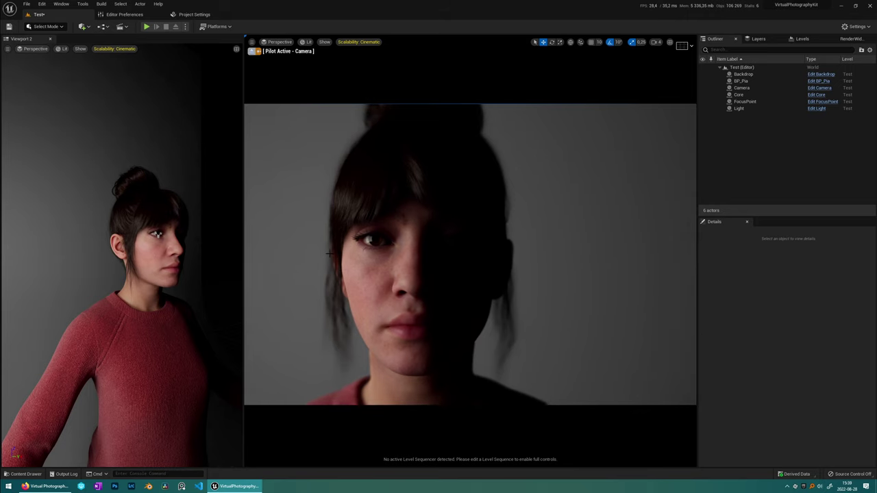
- Raise the Light's intensity to about 1.79
click(738, 108)
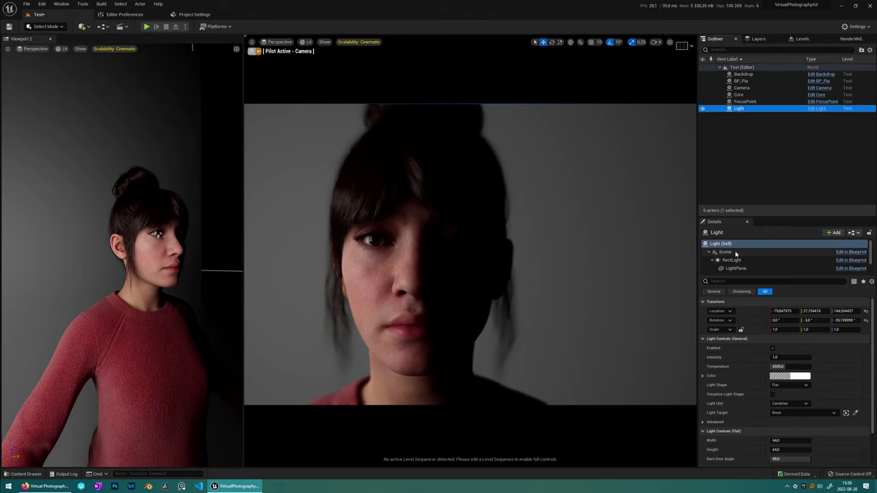
drag(776, 357, 798, 356)
- Try a temperature of 1000 on the Light and undo the change
click(780, 366)
text(1000)
key(Return)
key(ctrl+z)
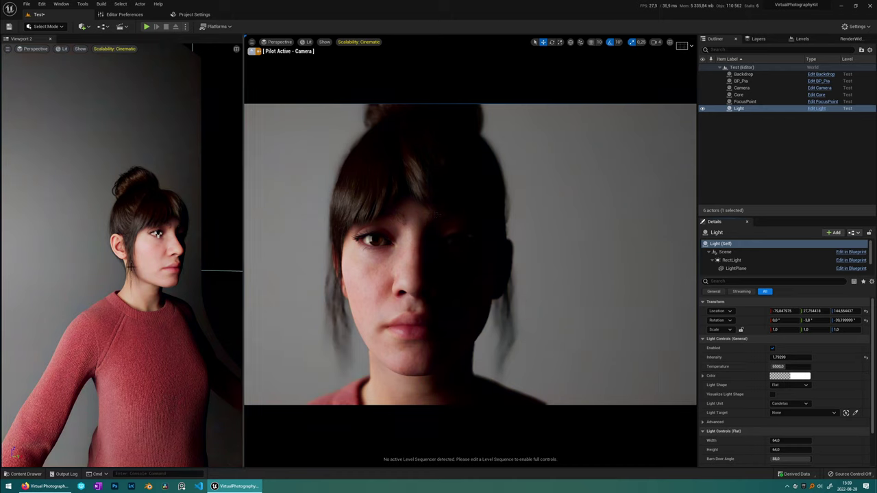
- Pilot the Light in Viewport 2 and move it further in front of the face, at about -53, 58, 145
key(f)
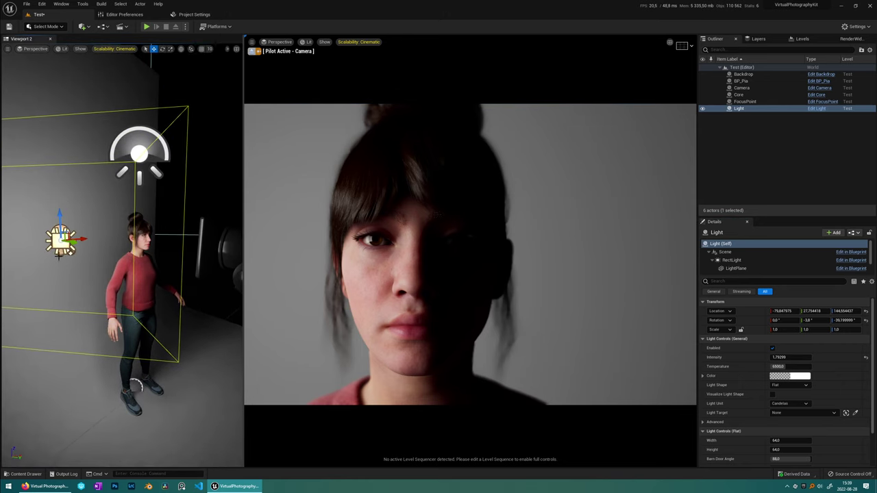
key(ctrl+shift+p)
key(d)
mouse_move(92, 233)
right_down()
mouse_move(48, 234)
mouse_move(77, 234)
right_up()
key(a)
key(s)
key(d)
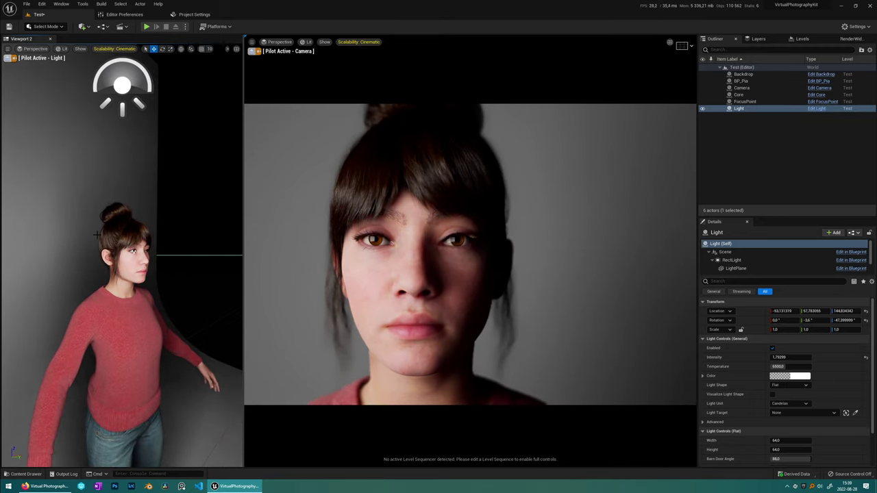
key(Escape)
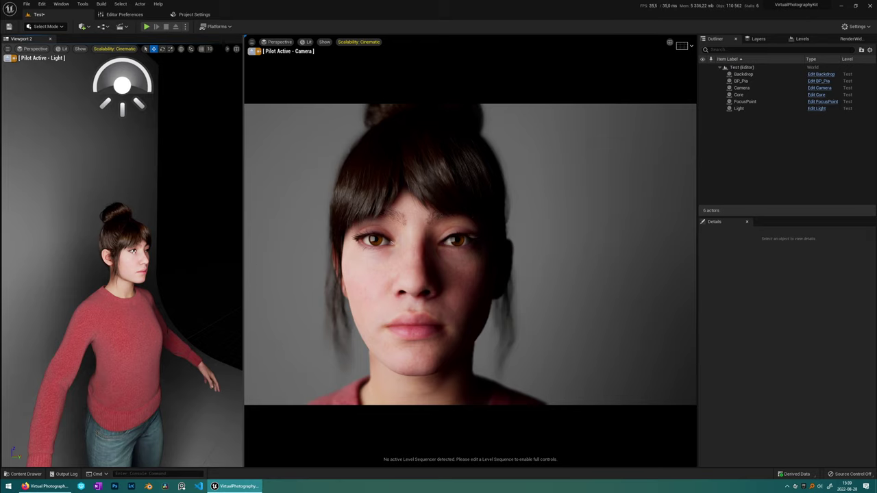
- Create a level sequence named NewLevelSequence in the Content folder
click(120, 26)
click(171, 46)
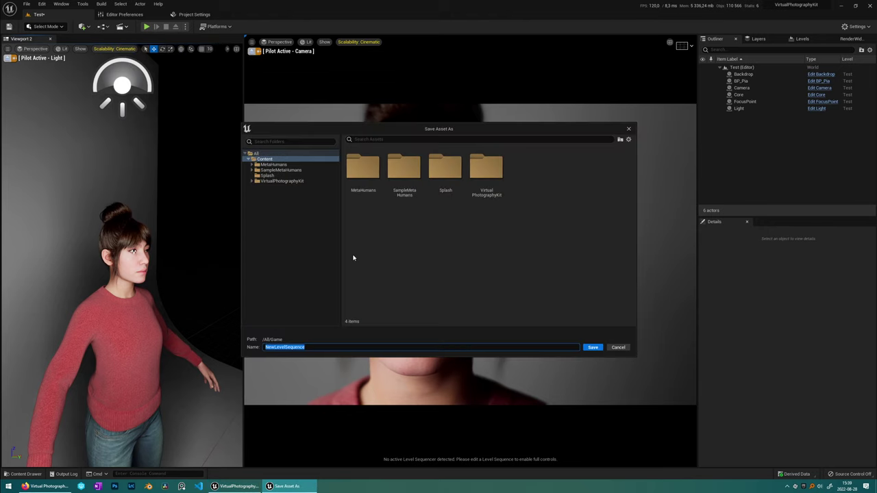
click(593, 347)
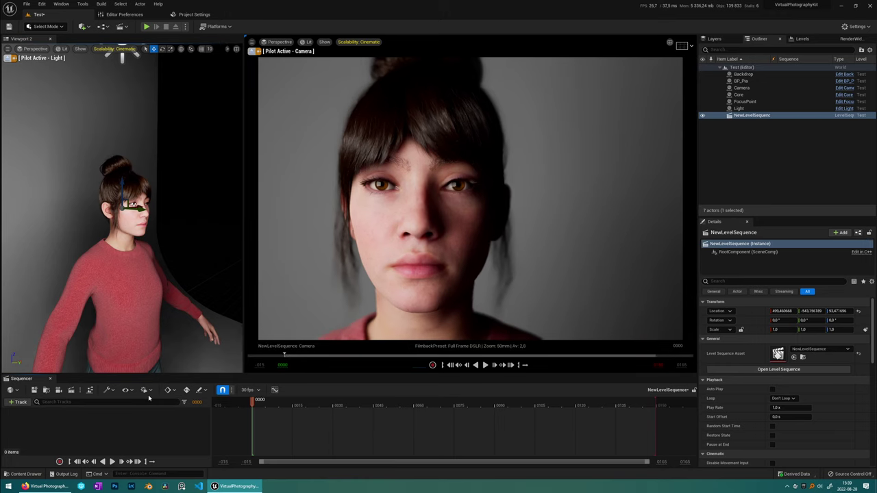
- Add the Camera to the sequence and create a Camera Cuts track bound to that Camera
drag(741, 88, 46, 425)
click(18, 403)
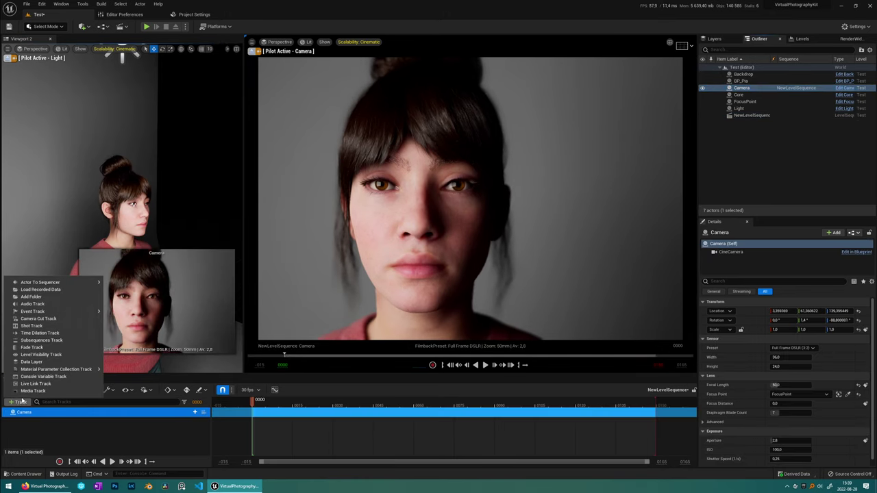
click(37, 325)
click(189, 411)
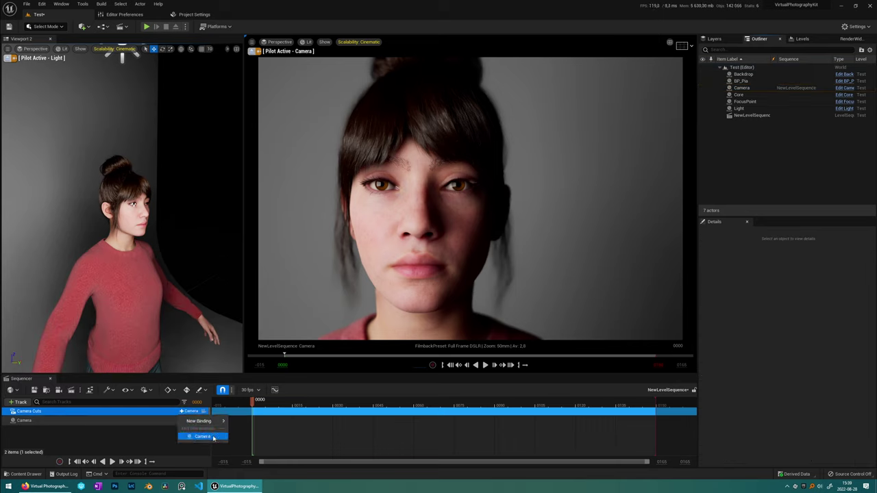
click(213, 437)
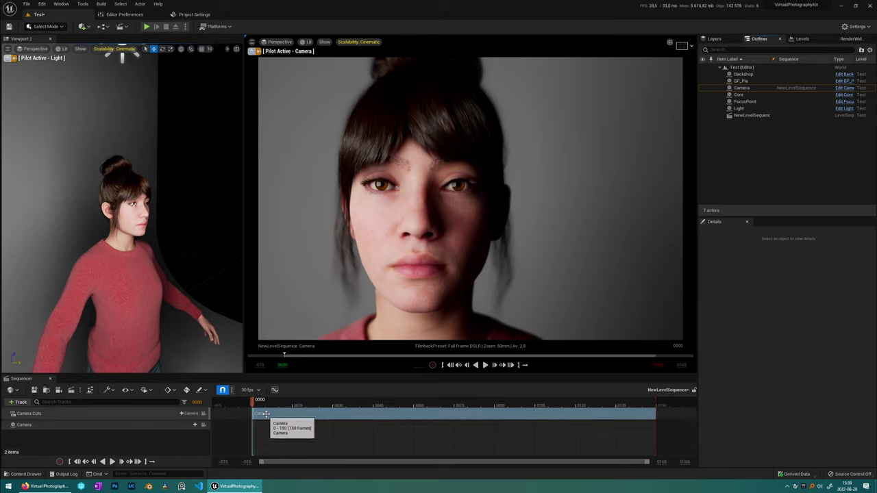
- Preview the Camera Cuts track through the viewports and release the viewport lock
click(204, 414)
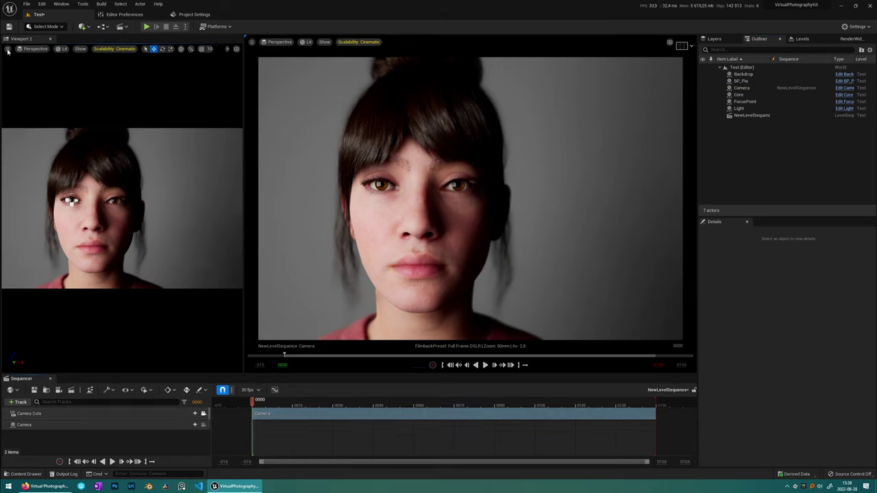
click(203, 414)
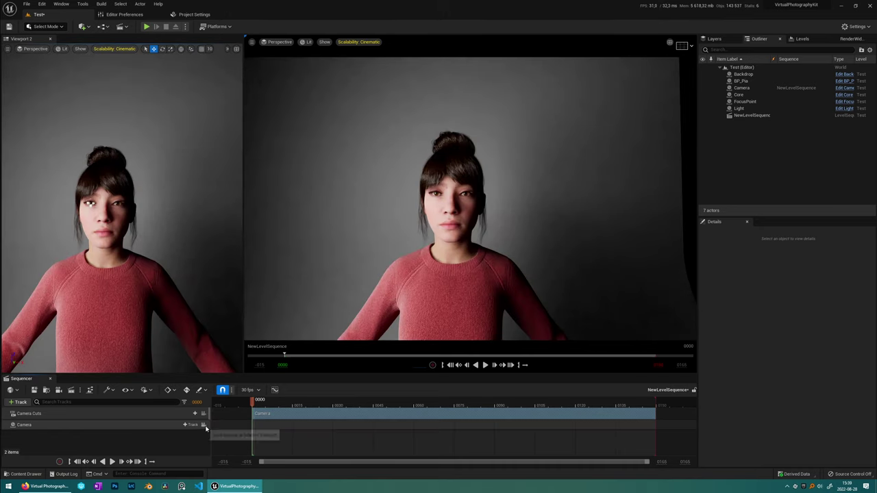
click(379, 264)
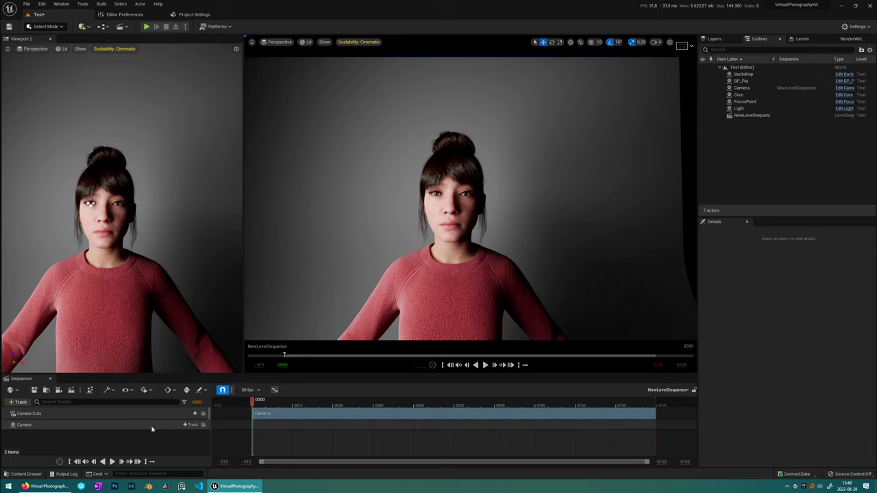
- Review the Portrait, Product and Automotive example levels in the VirtualPhotographyKit folder
key(ctrl+space)
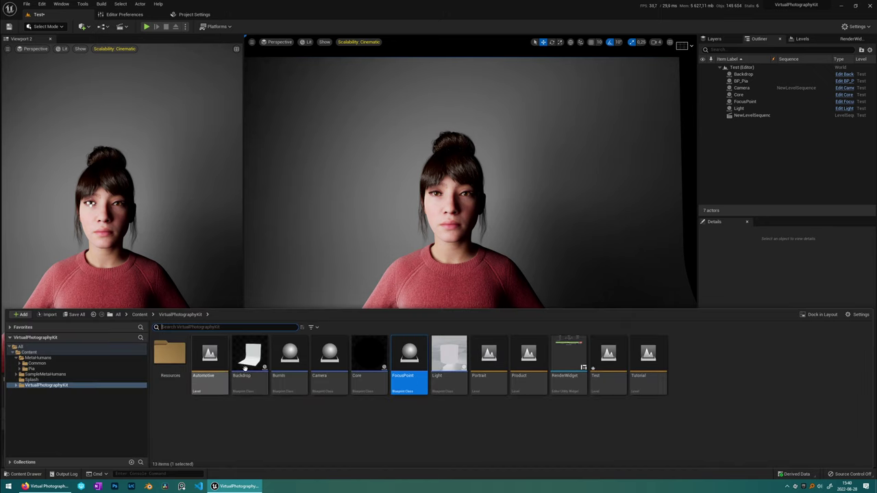
click(488, 356)
ctrl+click(528, 356)
ctrl+click(209, 358)
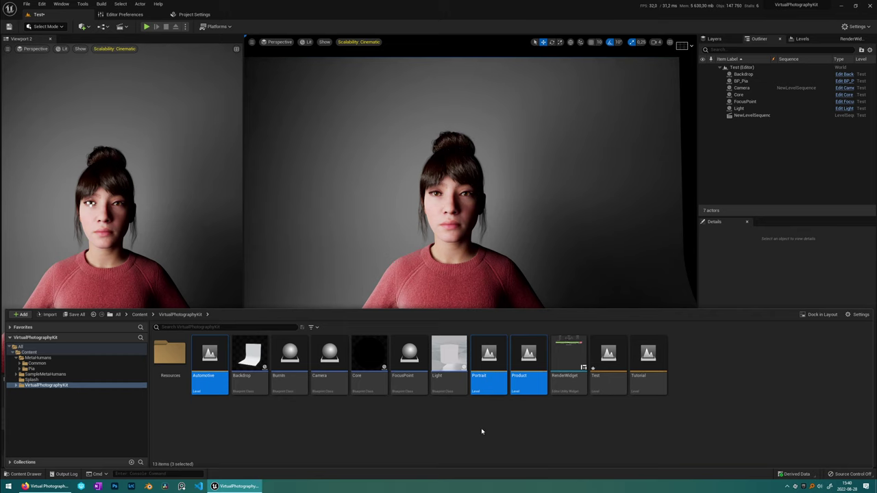
key(ctrl+space)
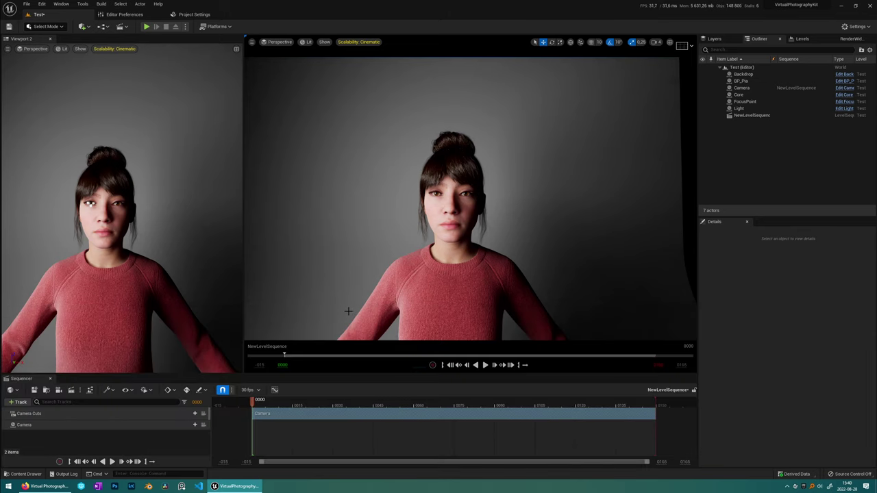
- Choose NewLevelSequence as the sequence in the render settings
click(851, 38)
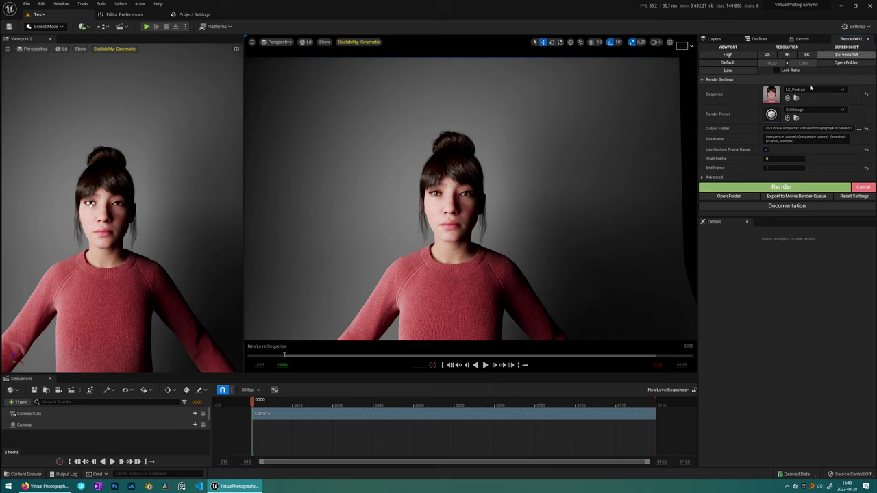
click(811, 91)
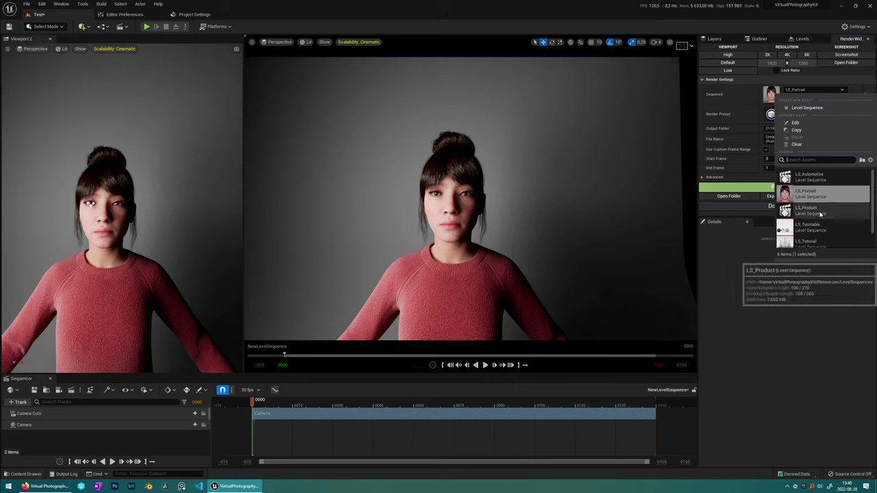
click(830, 240)
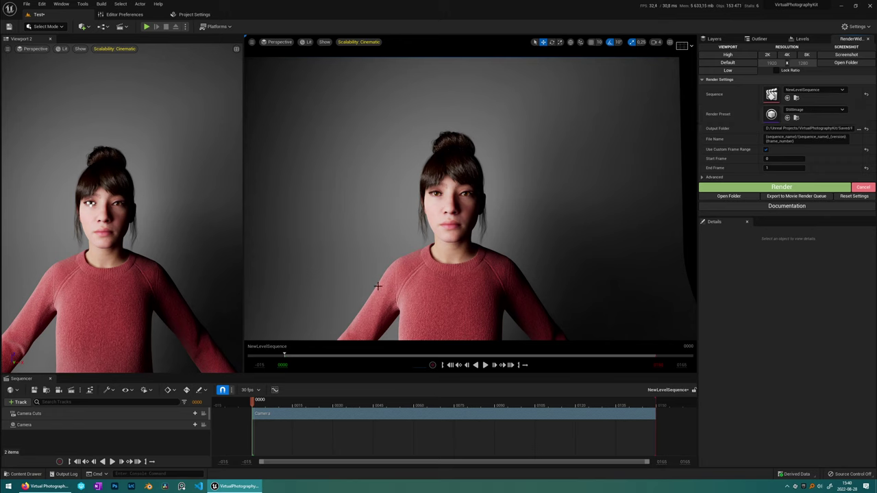
- Place the BurnIn blueprint from the VirtualPhotographyKit folder into the Test level
key(ctrl+space)
click(285, 360)
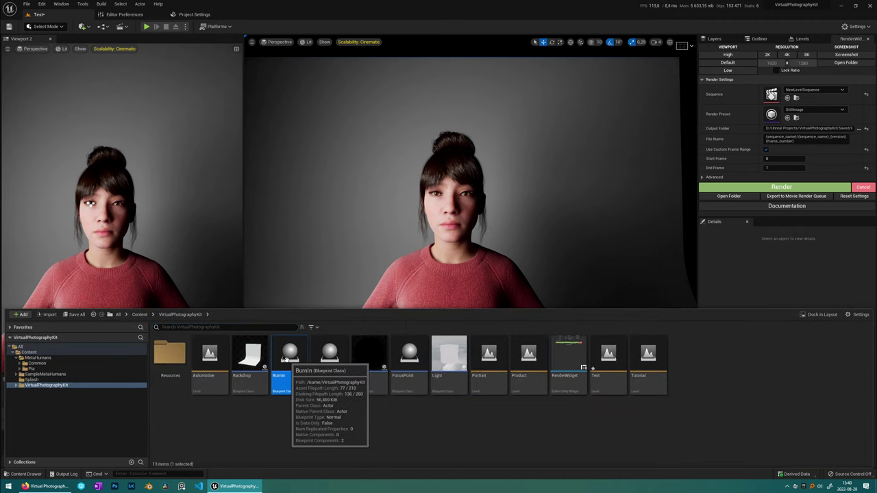
drag(286, 360, 341, 260)
drag(407, 291, 408, 292)
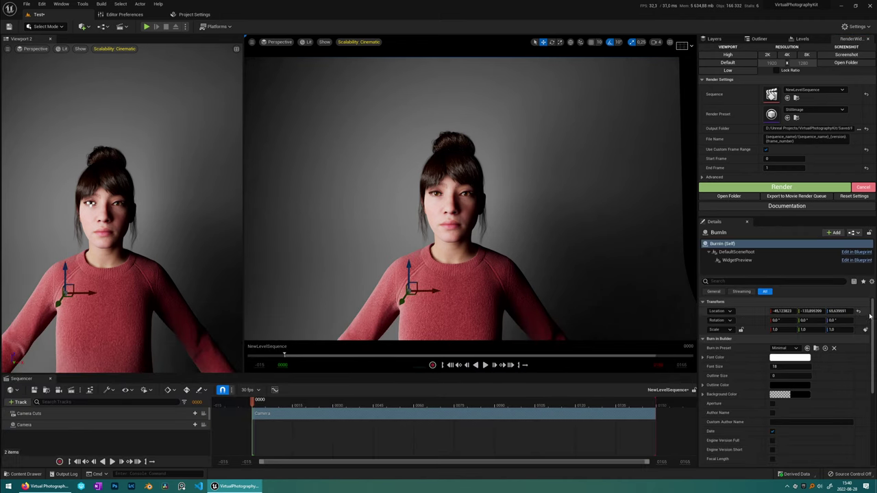
- Set the burn-in preset of the BurnIn actor to Modern
scroll(737, 378, down, 2)
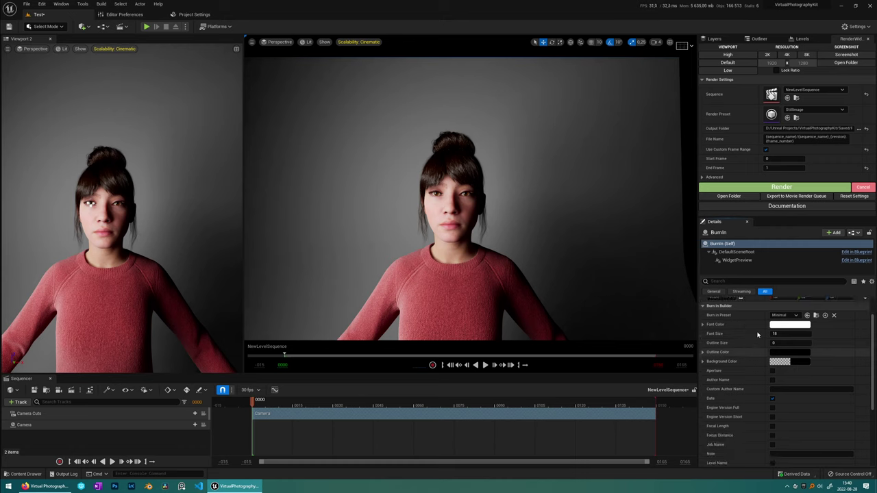
click(782, 315)
click(790, 354)
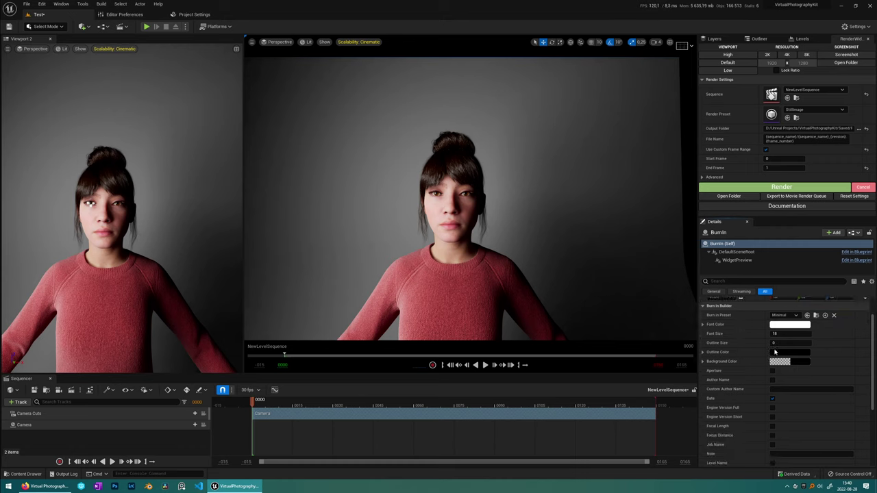
- Review the available burn-in fields, enable Author Name and enter the author's name as the custom author name
scroll(749, 390, down, 7)
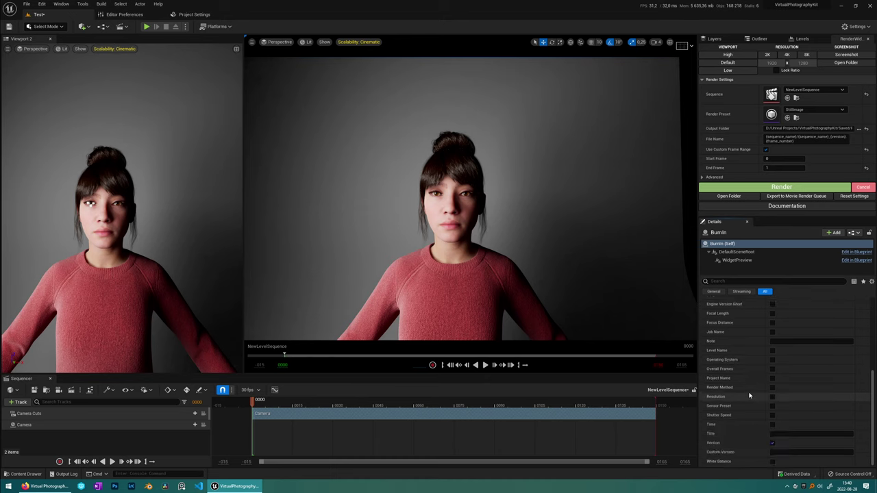
scroll(749, 395, up, 5)
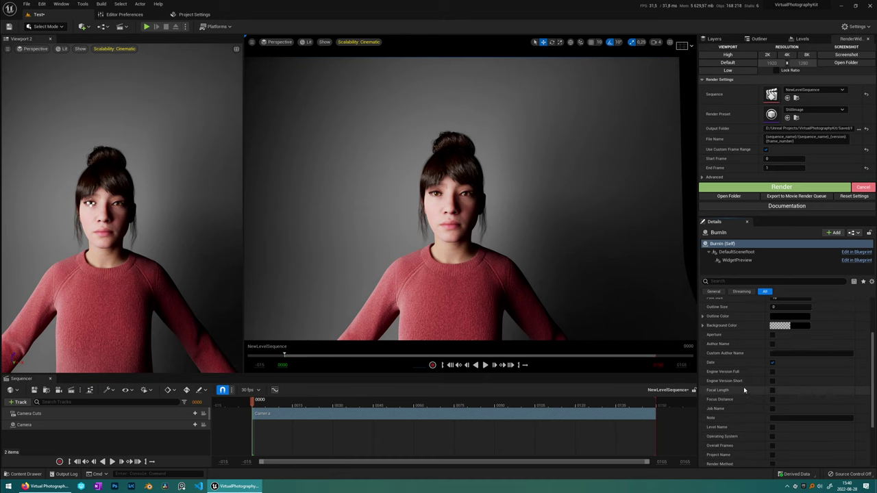
scroll(744, 390, down, 5)
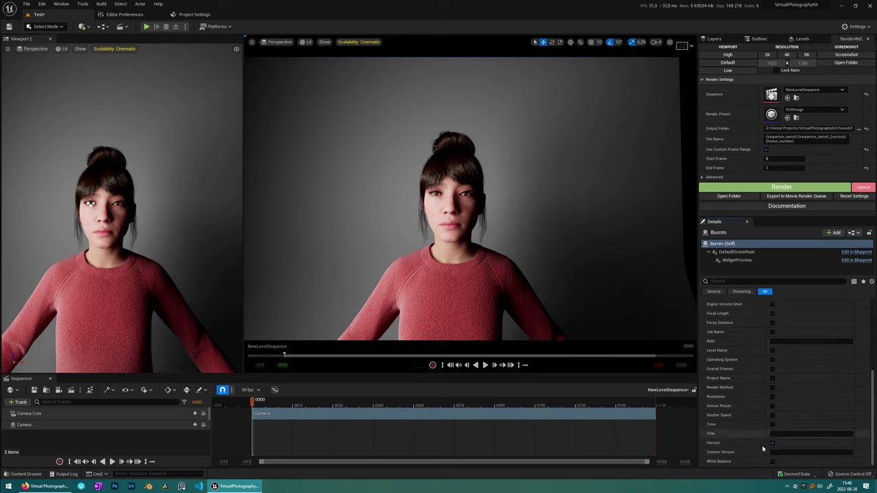
scroll(756, 384, up, 4)
click(772, 321)
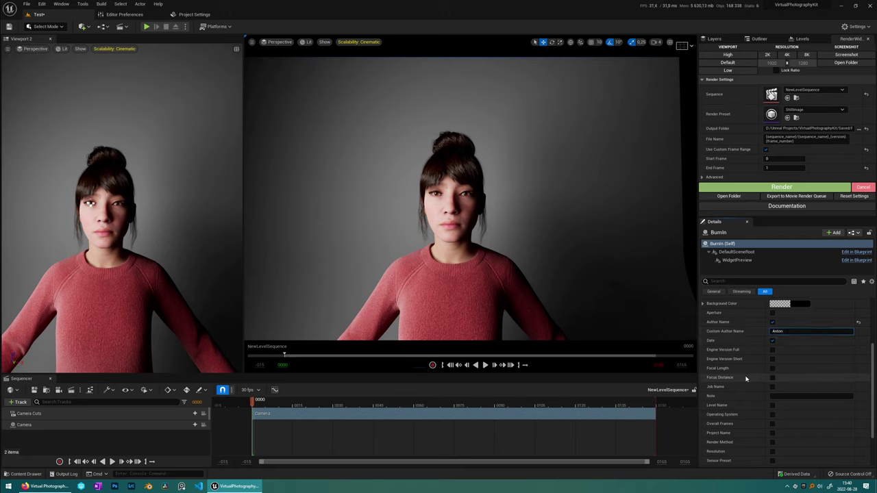
scroll(740, 376, down, 1)
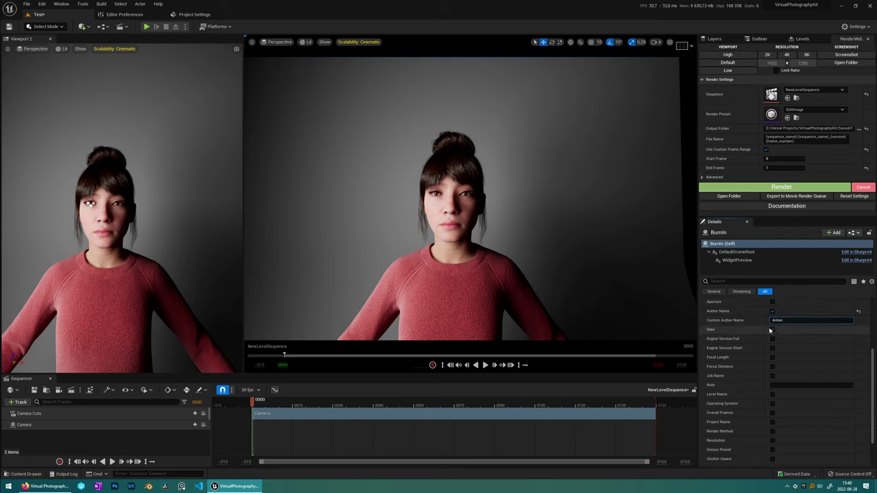
scroll(740, 374, down, 1)
- Set the burn-in's background colour to black with an alpha of about 0.46
scroll(739, 375, up, 9)
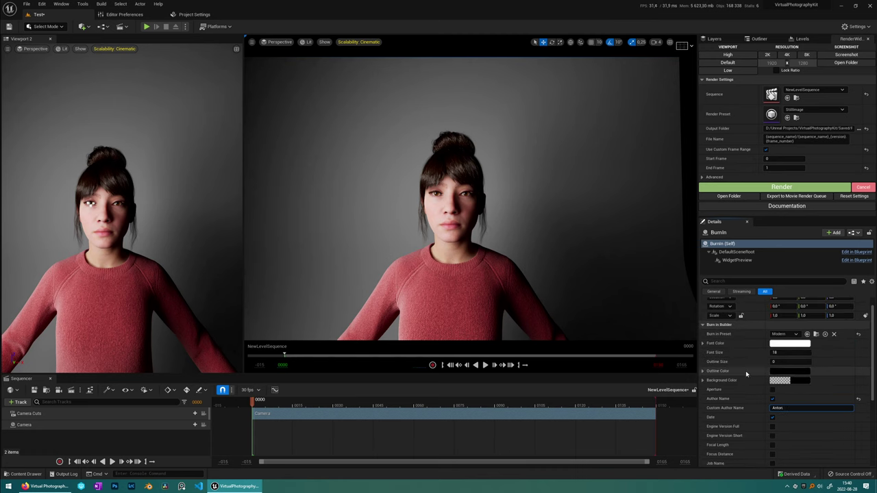
click(786, 381)
mouse_move(671, 442)
mouse_down()
mouse_move(647, 448)
mouse_move(666, 448)
mouse_up()
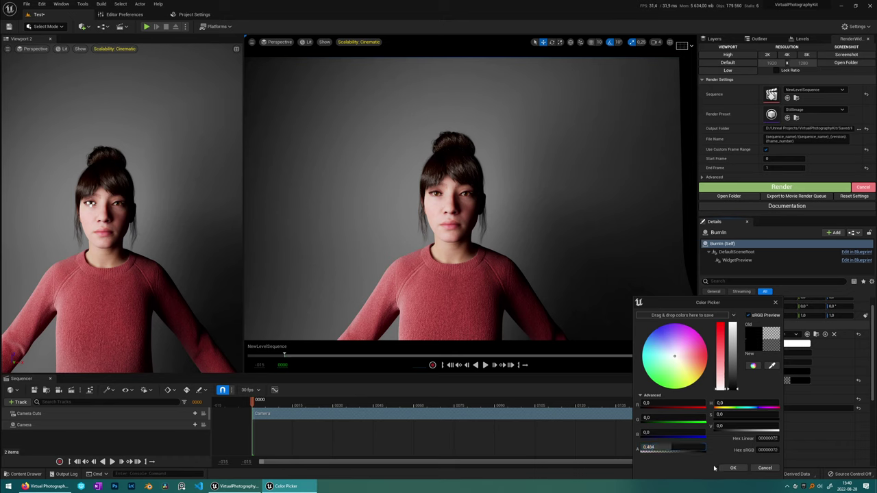
click(732, 468)
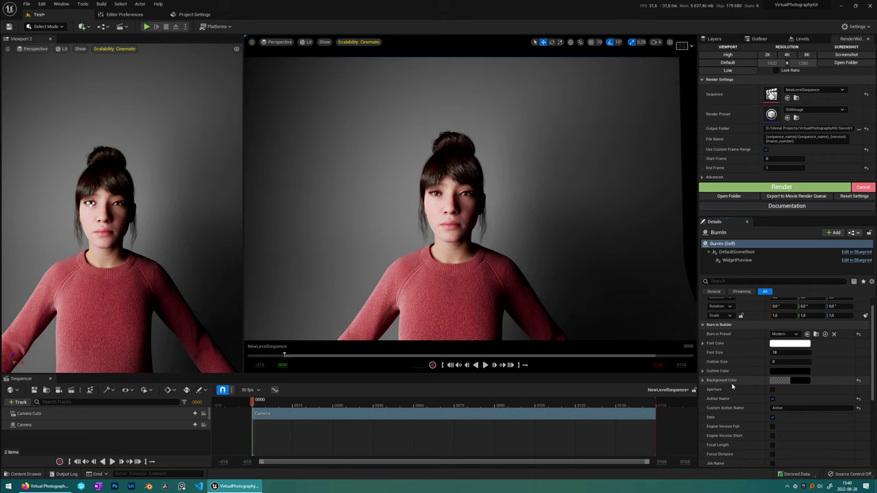
- Render the sequence with the Modern burn-in and check the output image NewLevelSequence_v001.0000.png
click(750, 188)
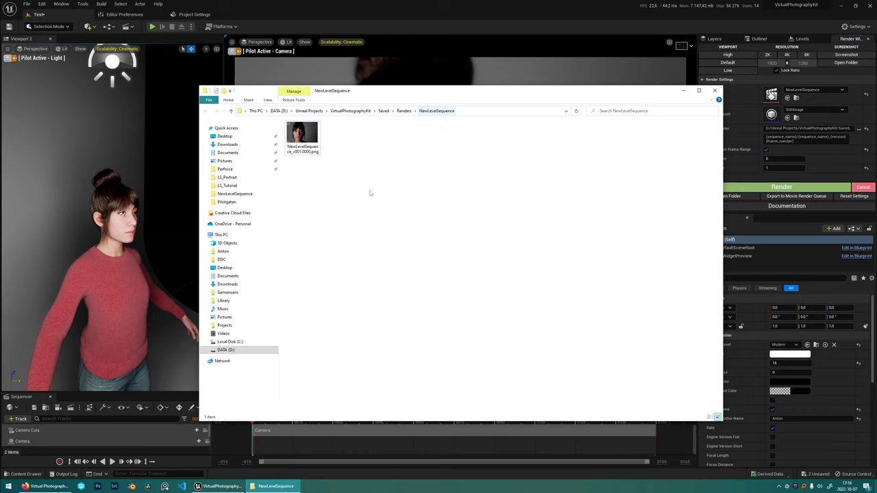
double_click(305, 137)
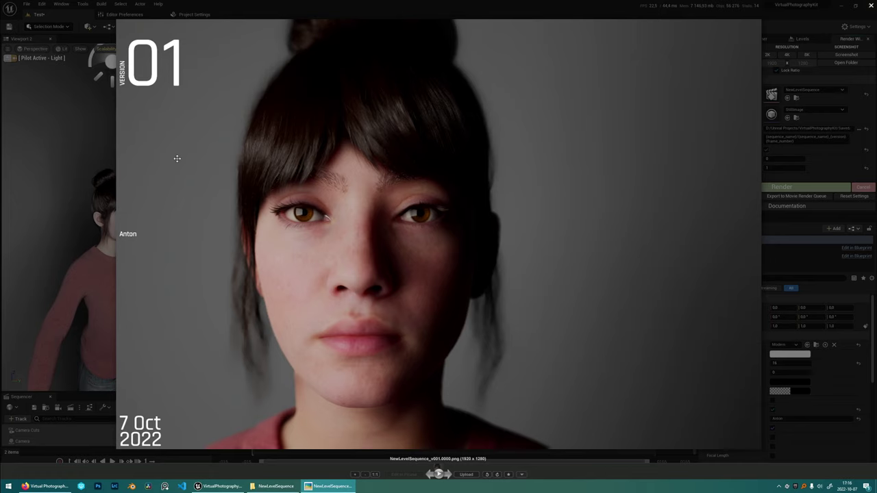
key(Escape)
click(614, 3)
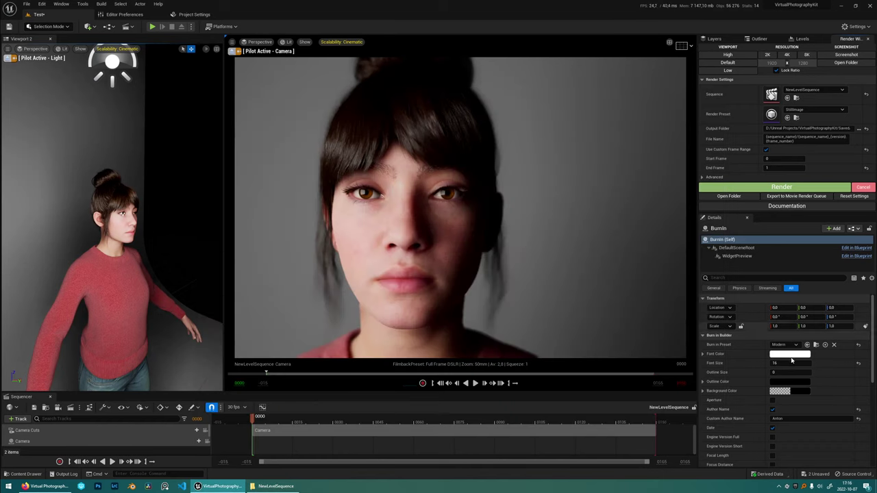
- Switch the burn-in preset to Minimal and set its font size to 15
click(789, 345)
click(794, 376)
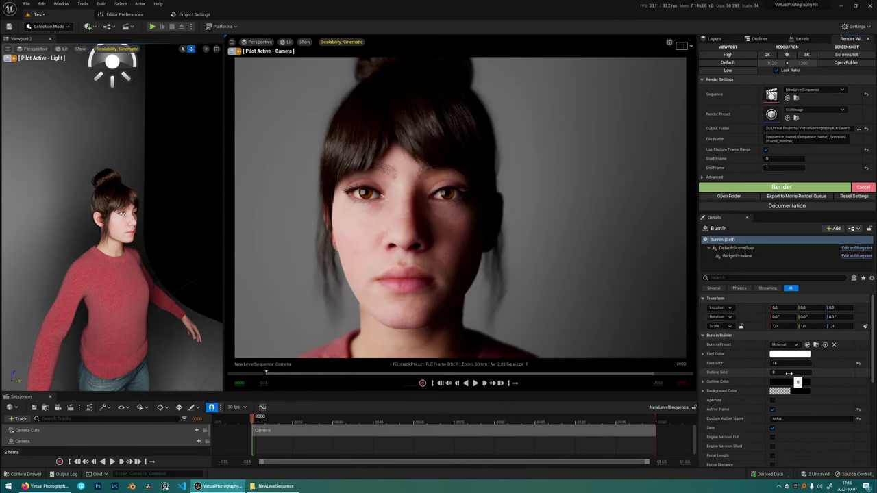
click(785, 363)
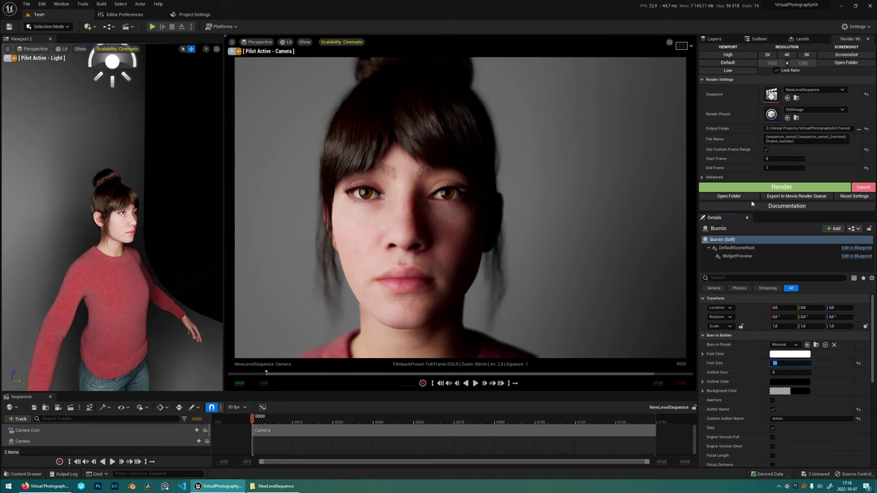
- Render the sequence again with the Minimal burn-in and view NewLevelSequence_v002.0000.png from the output folder
click(733, 187)
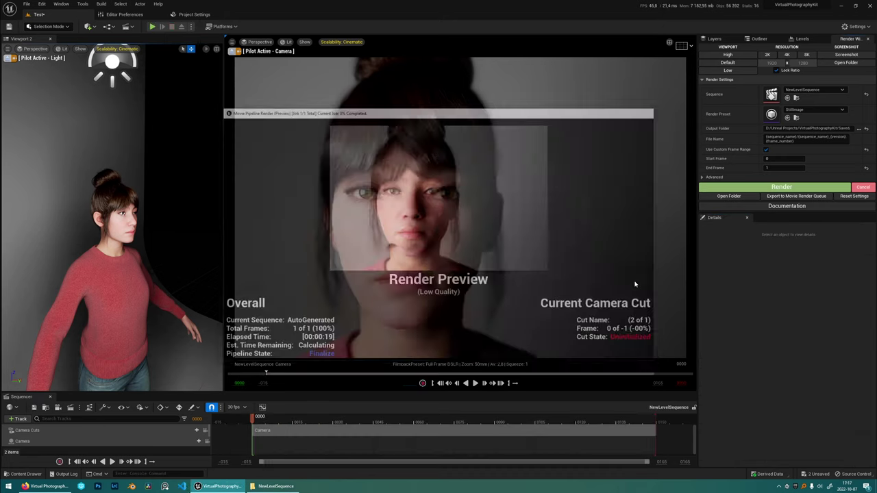
click(745, 198)
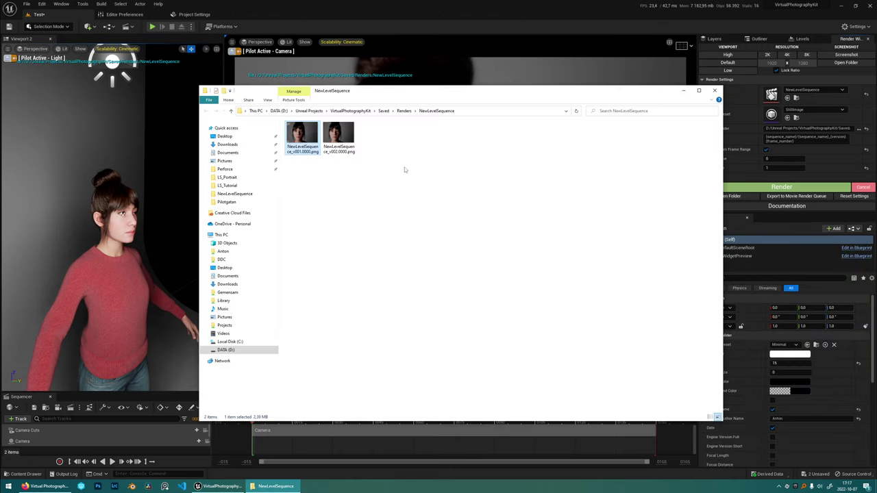
double_click(342, 143)
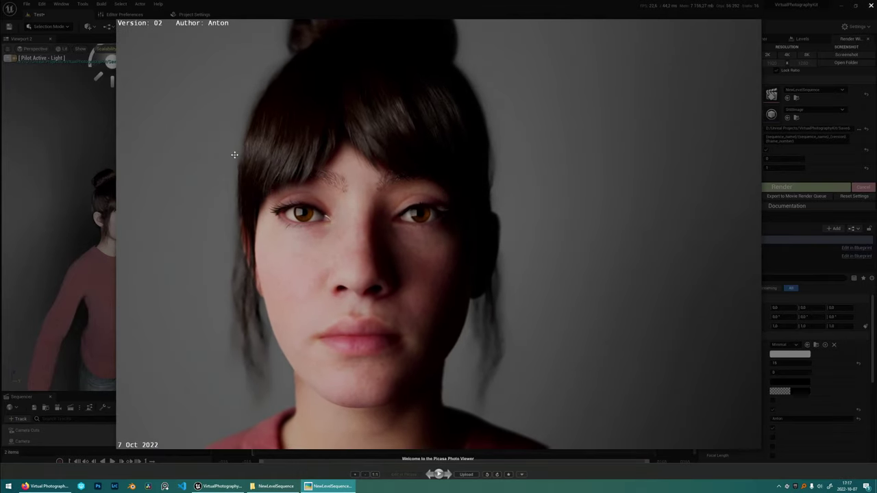